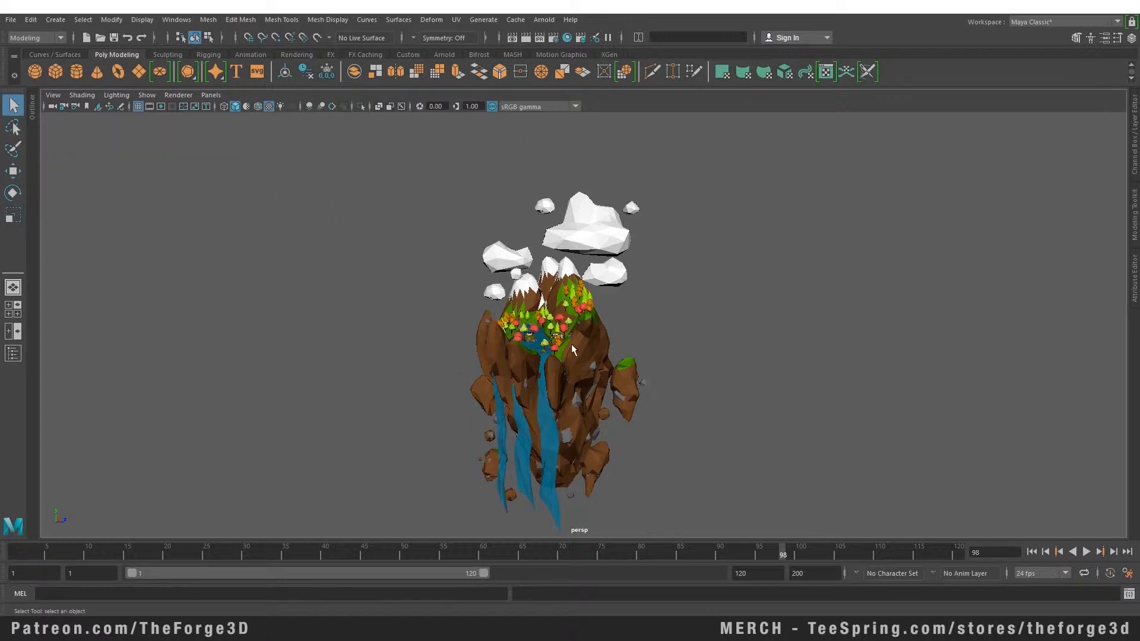
Select the foliage of the red tree beside the waterfall and clear the selection.
{"action": "scroll", "coordinate": [559, 359], "scroll_direction": "up", "scroll_amount": 2}
{"action": "scroll", "coordinate": [559, 359], "scroll_direction": "up", "scroll_amount": 10}
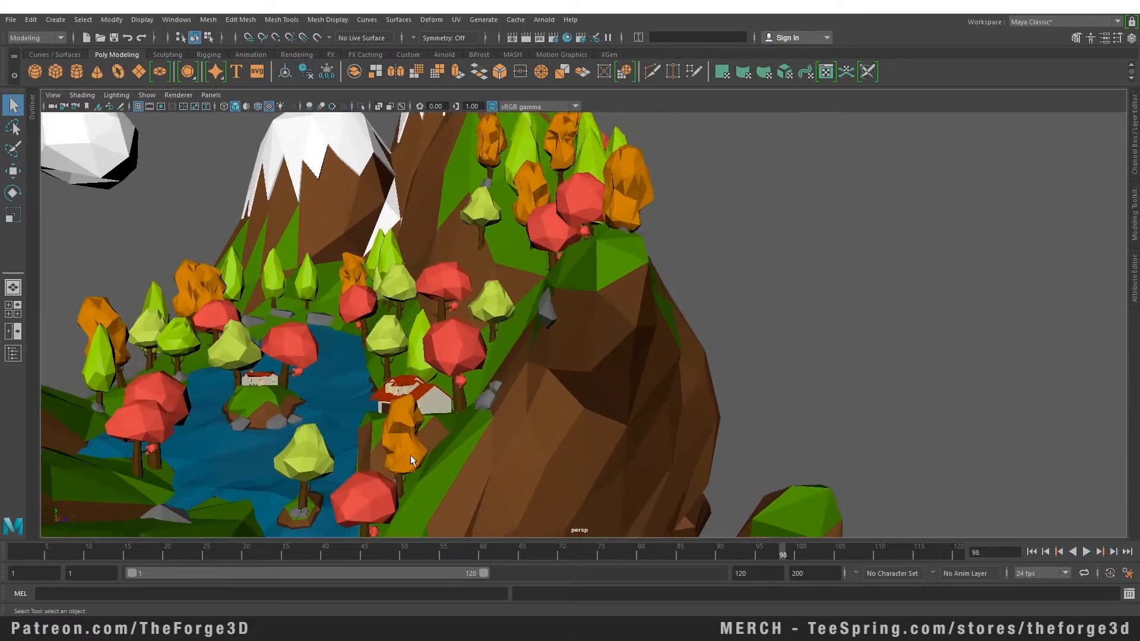
{"action": "middle_click_drag", "start_coordinate": [410, 454], "coordinate": [801, 208], "text": "alt"}
{"action": "scroll", "coordinate": [635, 346], "scroll_direction": "up", "scroll_amount": 3}
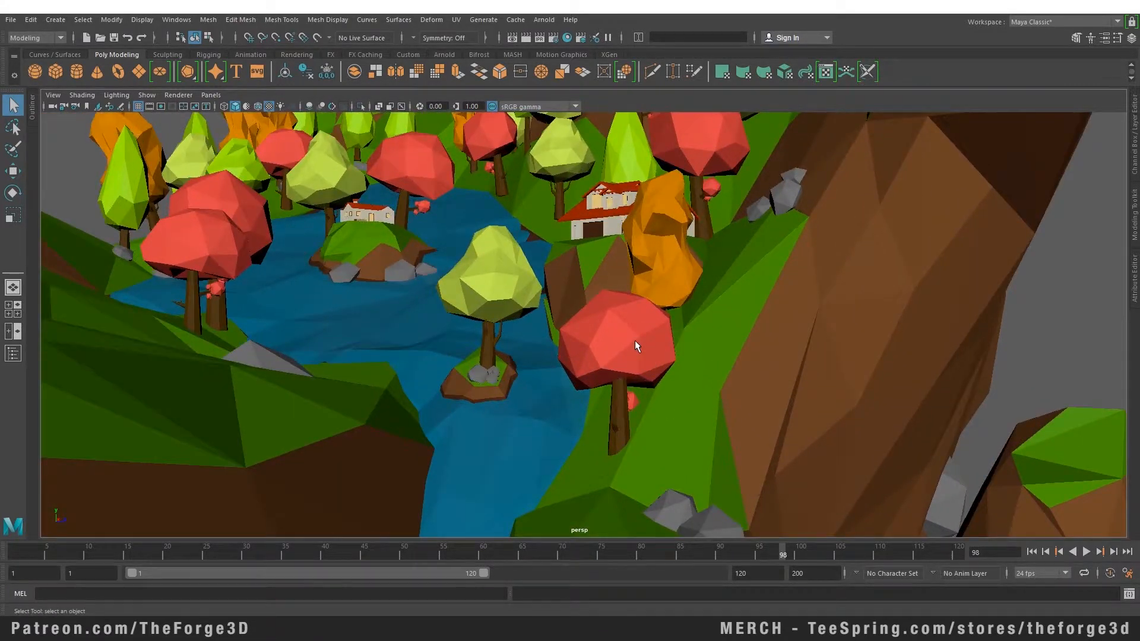
{"action": "left_click", "coordinate": [633, 332]}
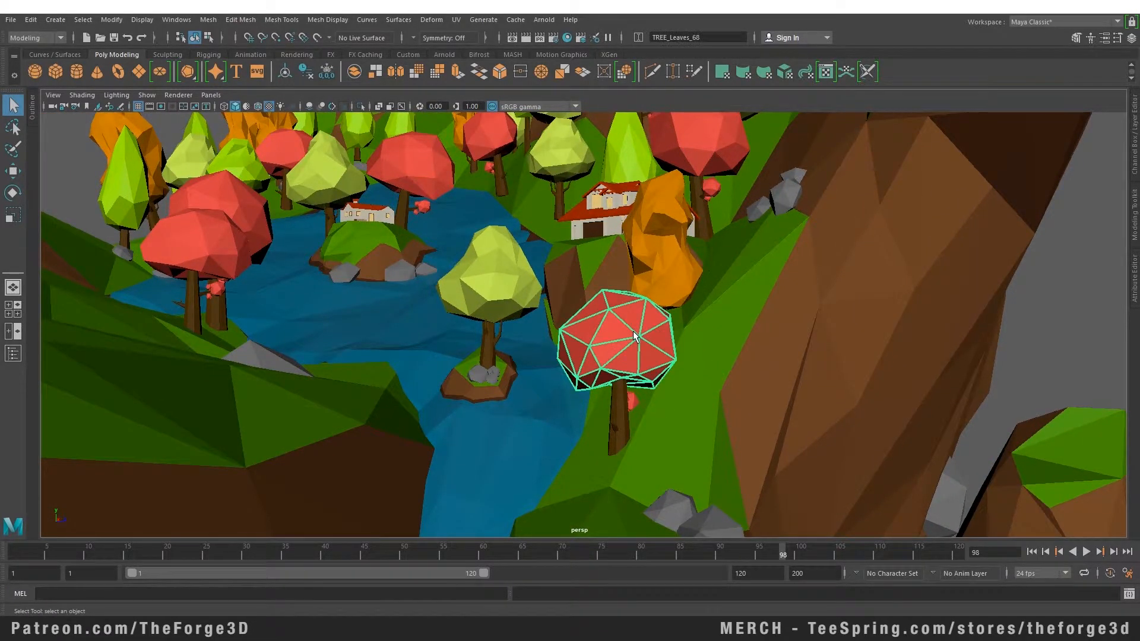
{"action": "left_click", "coordinate": [1071, 308]}
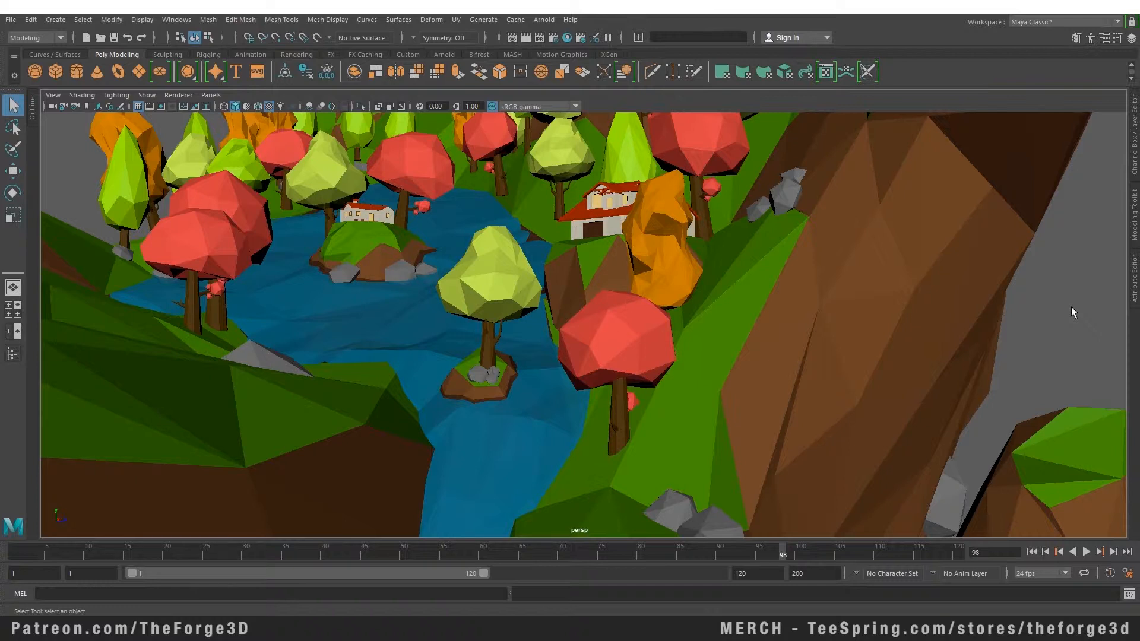
Build a multi-object selection from the foliage of the red tree, the nearby yellow-green tree and the lake trees, toggling individual ones off and on.
{"action": "left_click", "coordinate": [621, 335]}
{"action": "left_click", "coordinate": [536, 316], "text": "shift"}
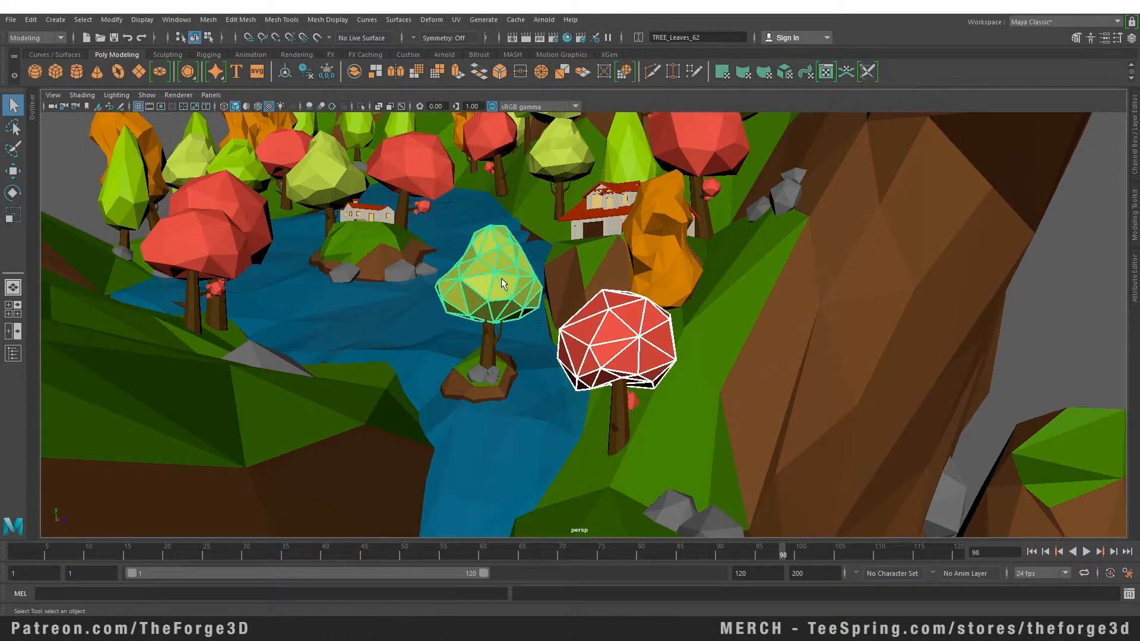
{"action": "left_click", "coordinate": [429, 171], "text": "shift"}
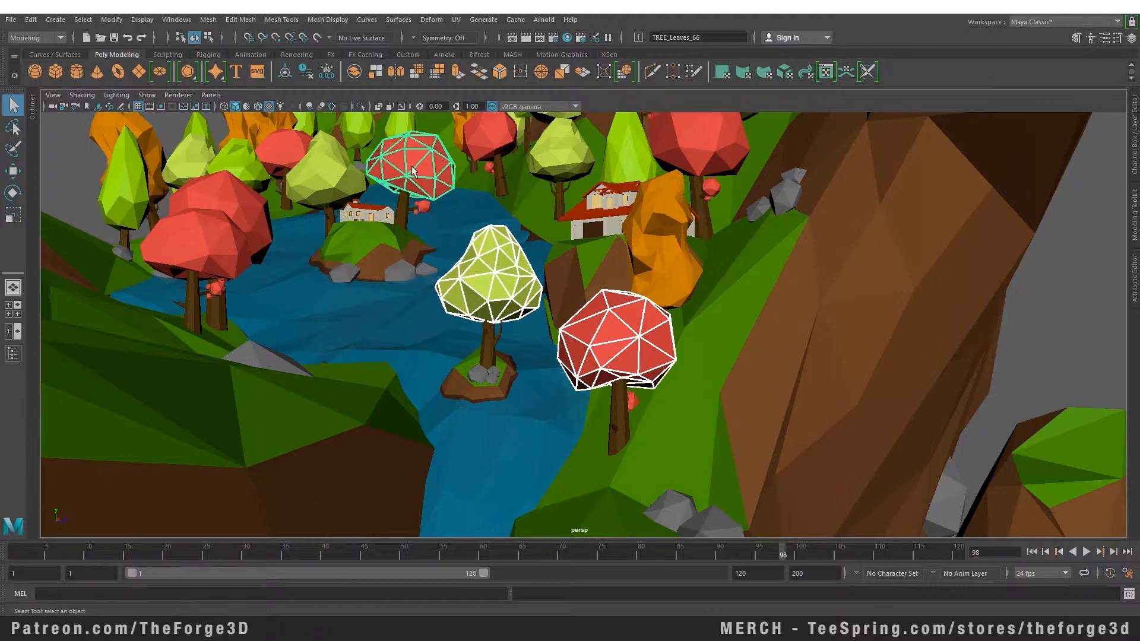
{"action": "left_click", "coordinate": [412, 162], "text": "shift"}
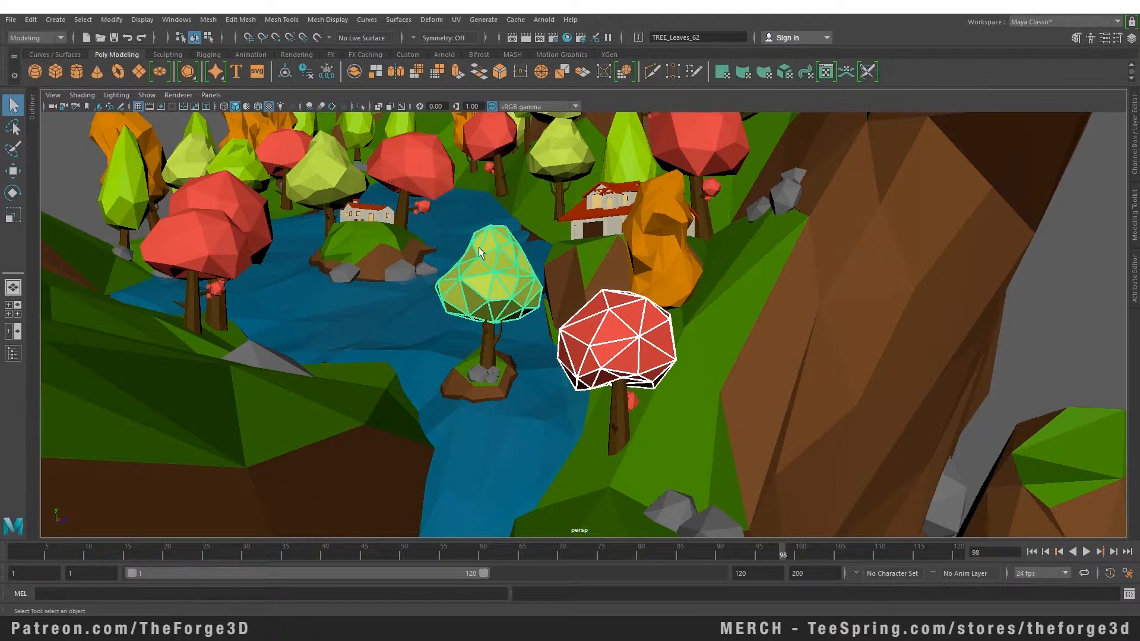
{"action": "left_click", "coordinate": [493, 279], "text": "shift"}
{"action": "left_click", "coordinate": [526, 290], "text": "shift"}
{"action": "left_click", "coordinate": [441, 168], "text": "shift"}
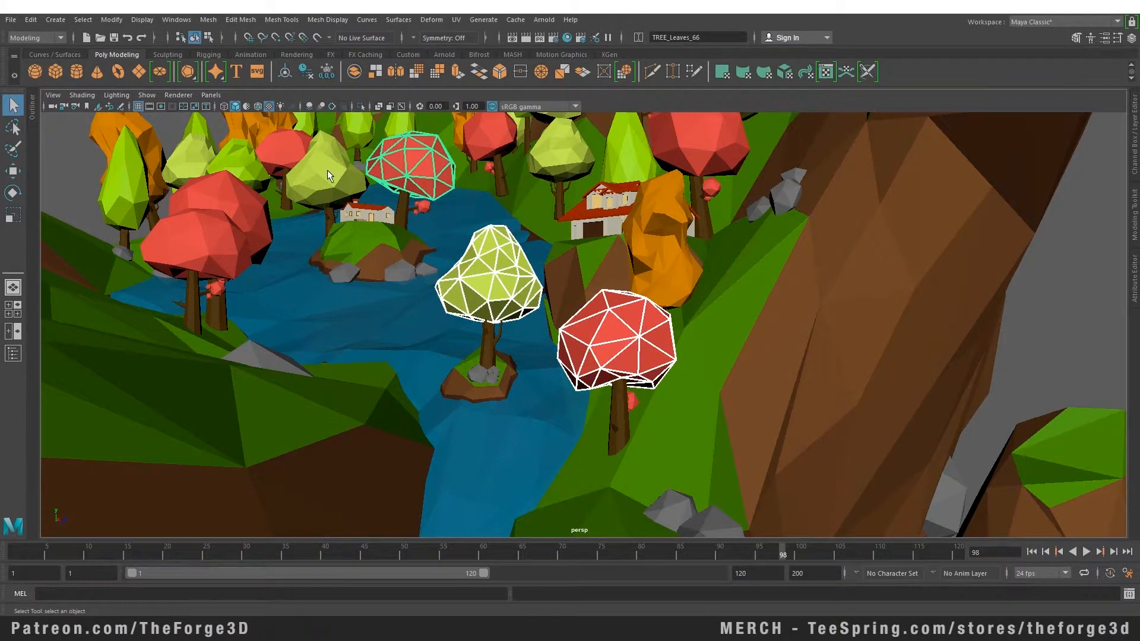
{"action": "left_click", "coordinate": [331, 178], "text": "shift"}
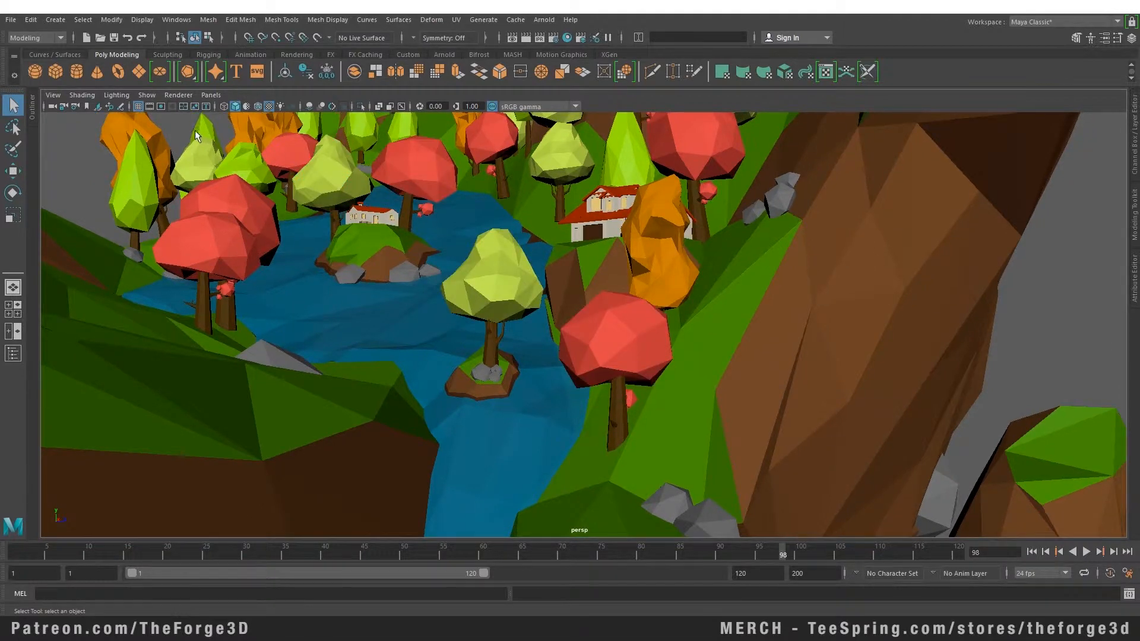
Marquee-select the cluster of trees on the far lakeshore and remove the outer orange and pointed trees from the selection.
{"action": "left_click_drag", "start_coordinate": [169, 117], "coordinate": [225, 151]}
{"action": "left_click_drag", "start_coordinate": [169, 114], "coordinate": [239, 155]}
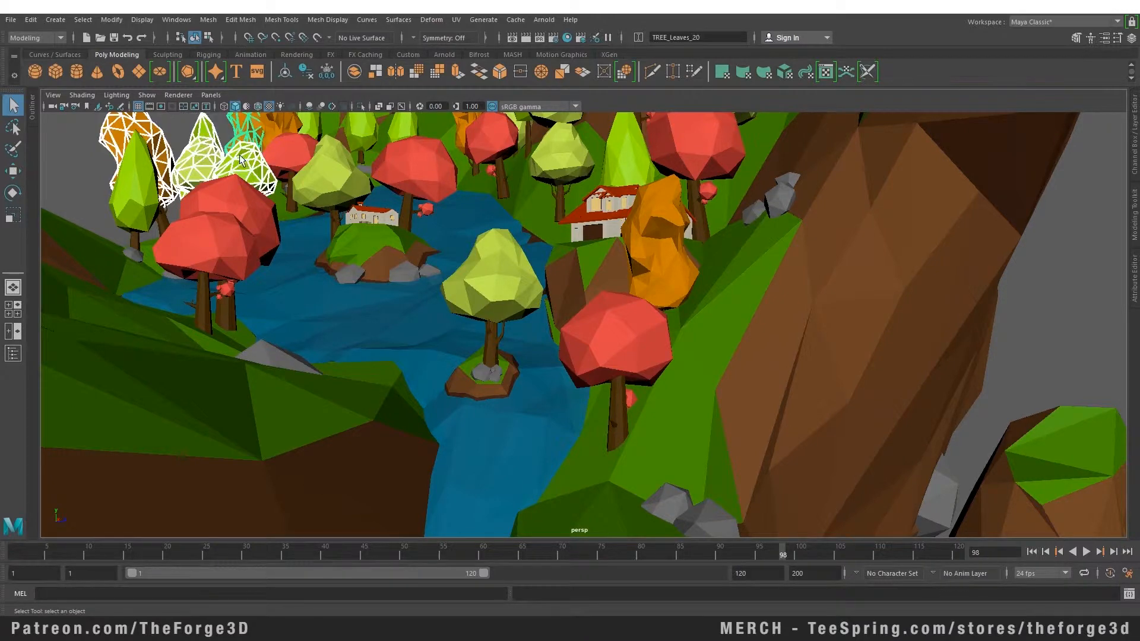
{"action": "scroll", "coordinate": [240, 155], "scroll_direction": "down", "scroll_amount": 5}
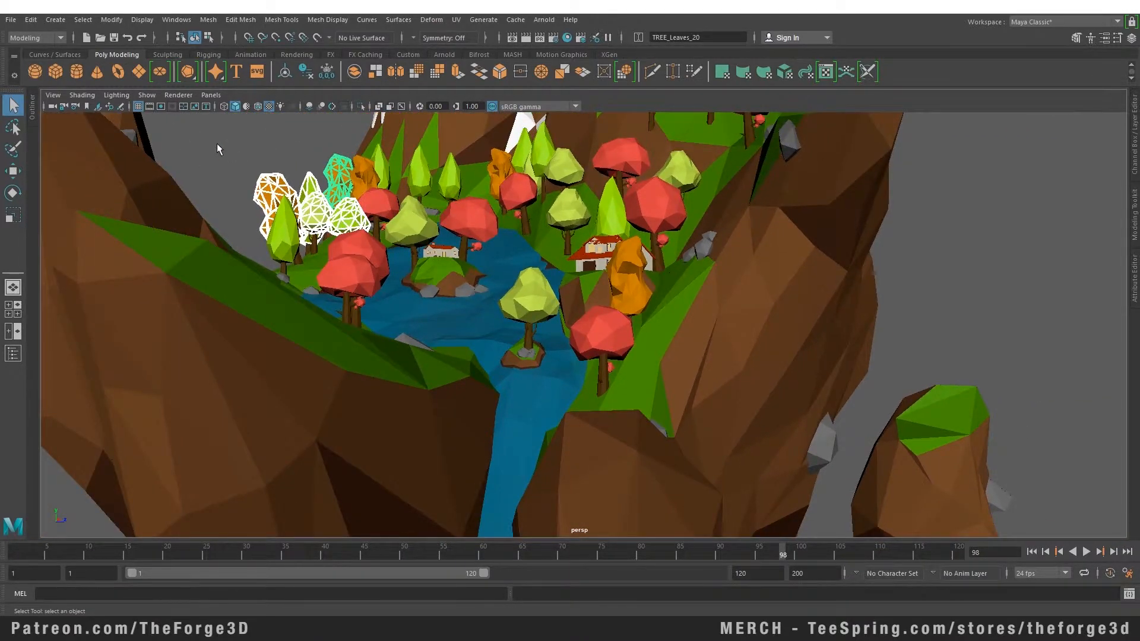
{"action": "left_click_drag", "start_coordinate": [218, 145], "coordinate": [285, 183]}
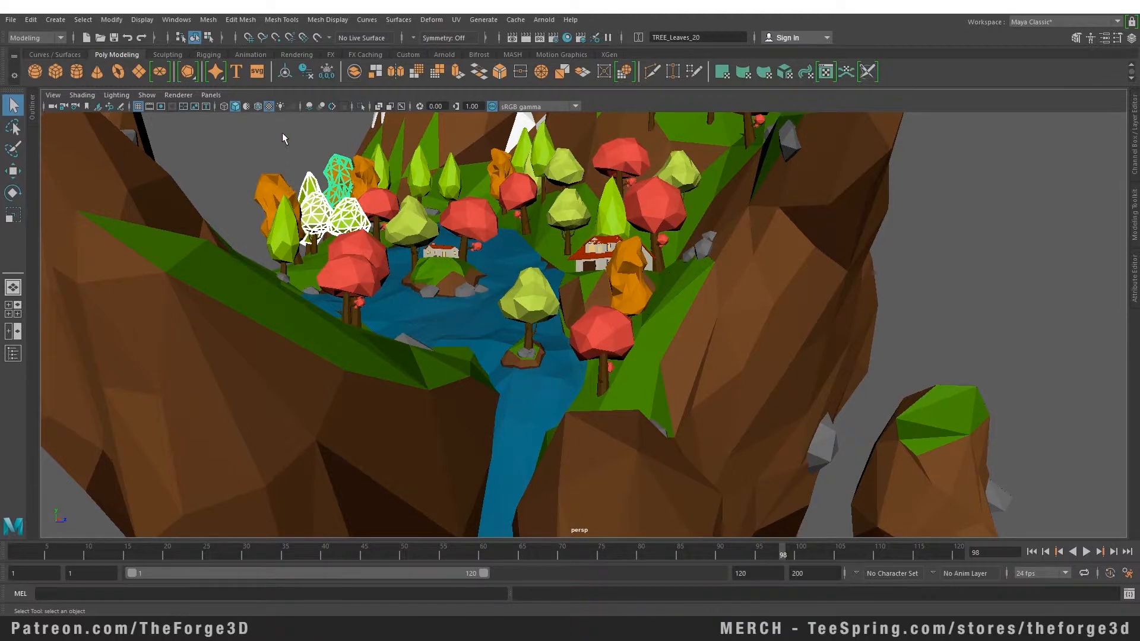
{"action": "left_click_drag", "start_coordinate": [285, 135], "coordinate": [315, 176], "text": "ctrl"}
Use the Lasso tool to select the outer orange and pointed lakeshore trees, toggle the orange one off, and clear the selection.
{"action": "key", "text": "y"}
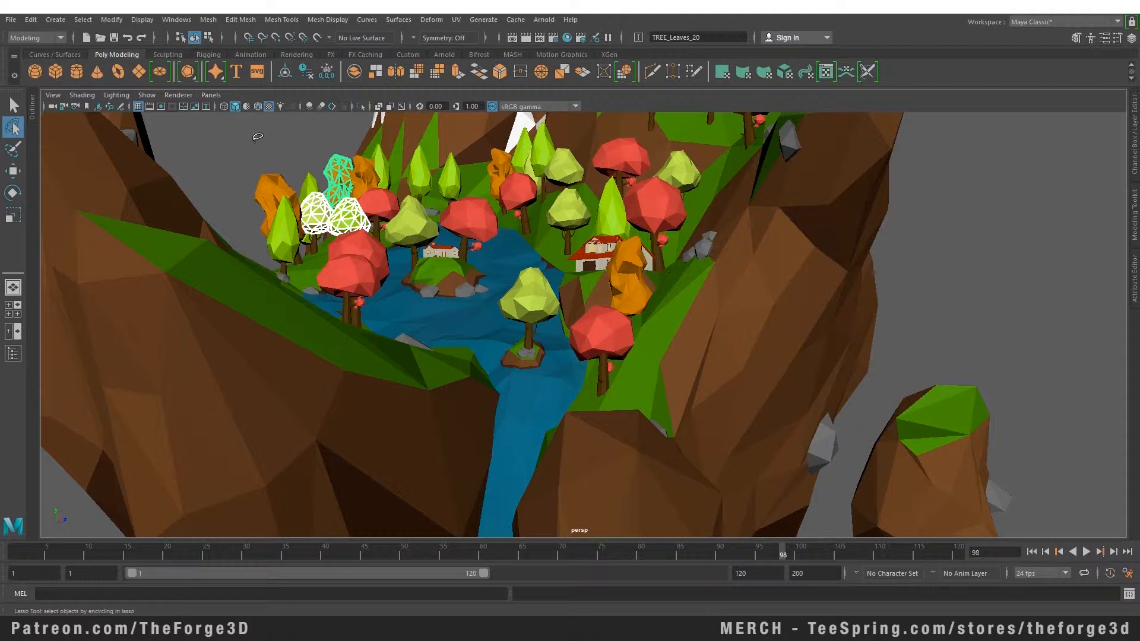
{"action": "mouse_move", "coordinate": [257, 137]}
{"action": "left_mouse_down"}
{"action": "mouse_move", "coordinate": [294, 202]}
{"action": "mouse_move", "coordinate": [302, 197]}
{"action": "mouse_move", "coordinate": [320, 151]}
{"action": "mouse_move", "coordinate": [247, 127]}
{"action": "left_mouse_up"}
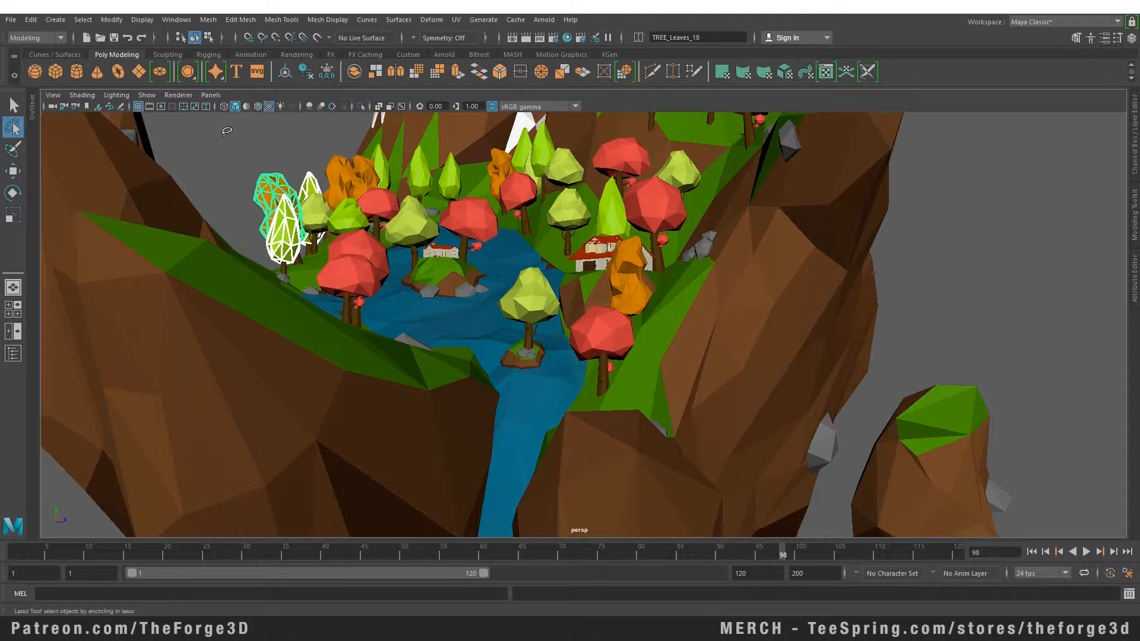
{"action": "mouse_move", "coordinate": [240, 148]}
{"action": "left_mouse_down"}
{"action": "mouse_move", "coordinate": [218, 165]}
{"action": "mouse_move", "coordinate": [277, 166]}
{"action": "mouse_move", "coordinate": [242, 149]}
{"action": "mouse_move", "coordinate": [178, 187]}
{"action": "mouse_move", "coordinate": [196, 173]}
{"action": "mouse_move", "coordinate": [218, 181]}
{"action": "left_mouse_up"}
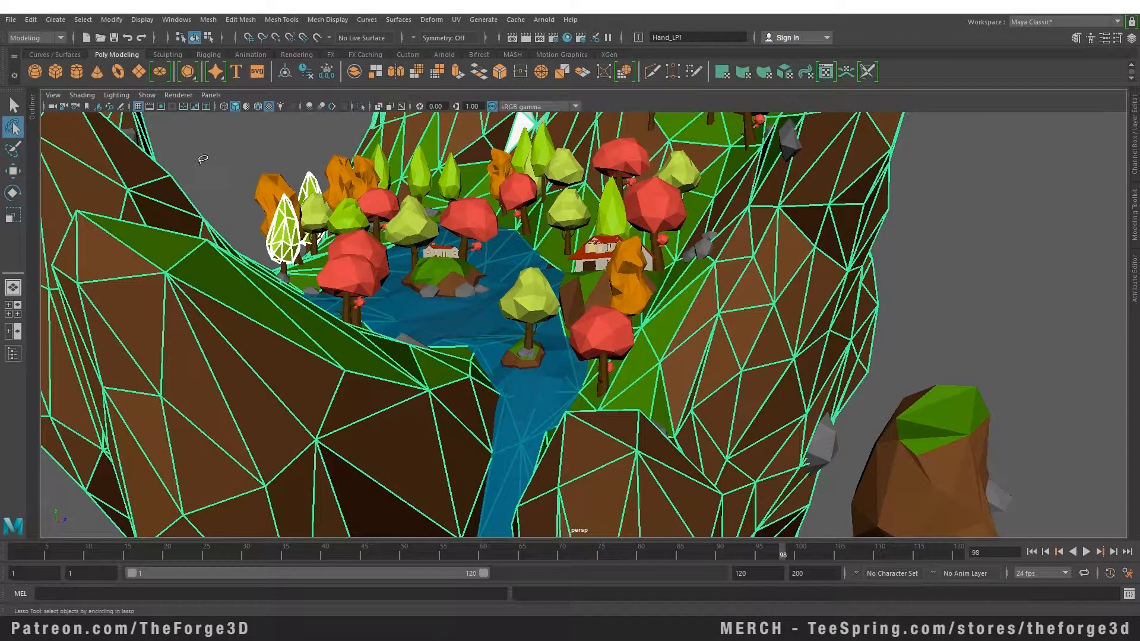
{"action": "left_click", "coordinate": [203, 159]}
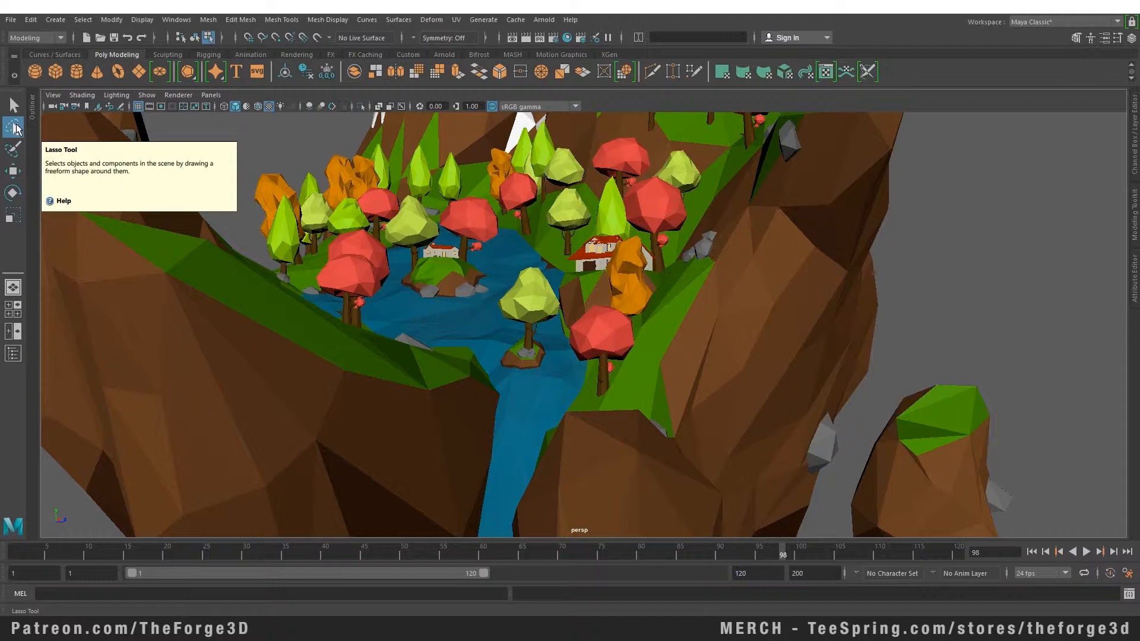
Enable soft selection in the Select Tool settings and set its falloff mode to Object.
{"action": "double_click", "coordinate": [13, 106]}
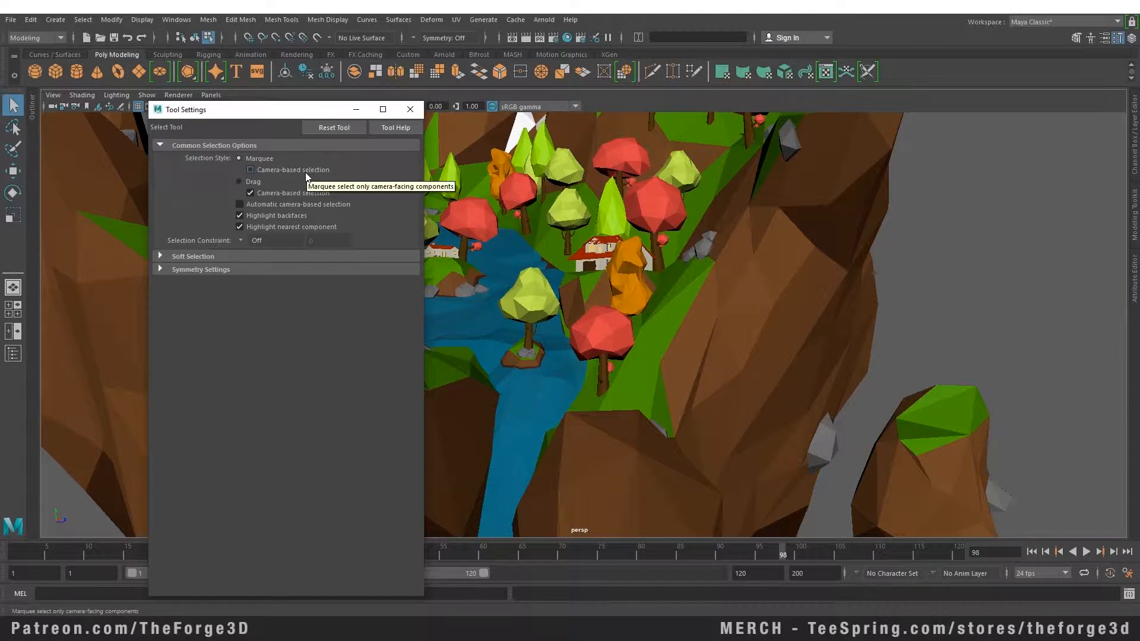
{"action": "left_click", "coordinate": [159, 256]}
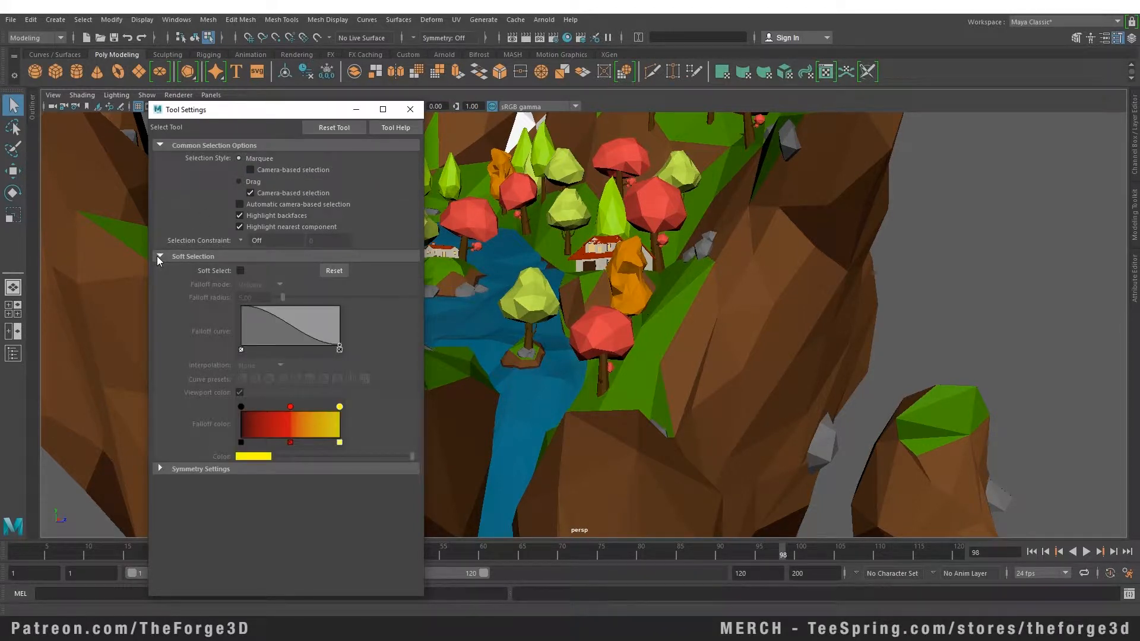
{"action": "left_click", "coordinate": [240, 270]}
{"action": "left_click", "coordinate": [260, 285]}
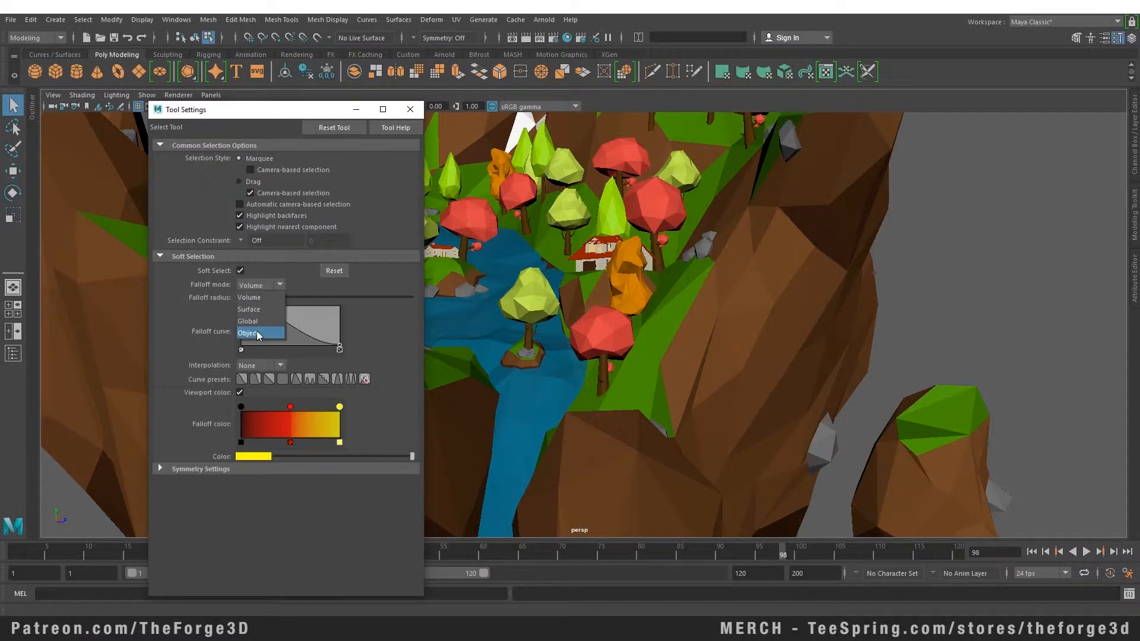
{"action": "left_click", "coordinate": [256, 333]}
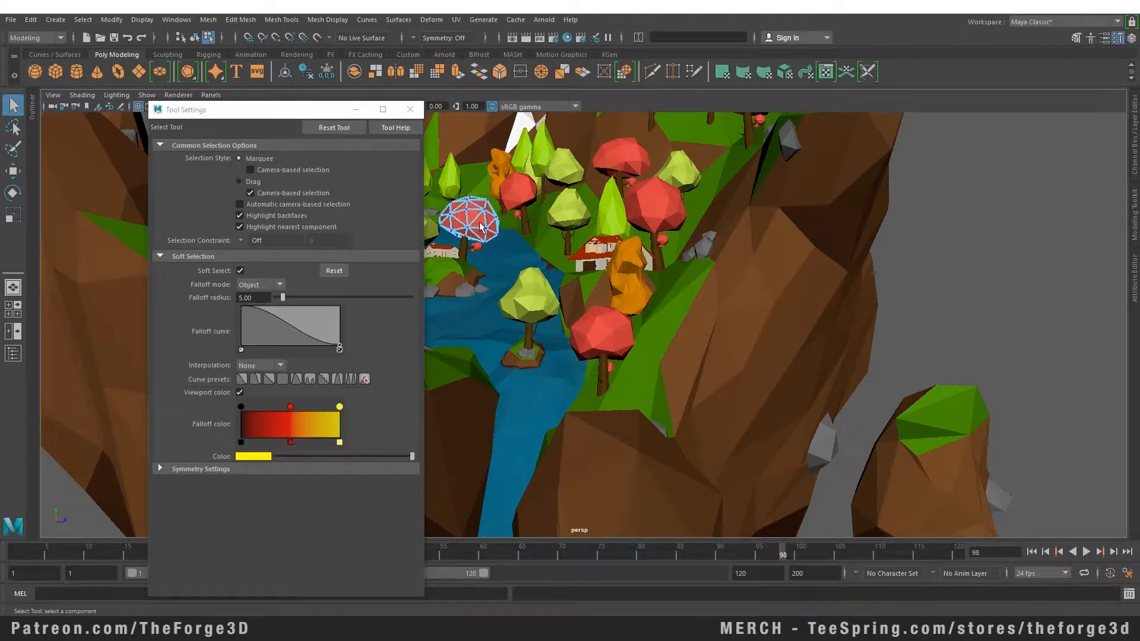
Select the yellow-green foliage of the tree on the small waterfall islet in object mode and set the soft selection falloff radius to 37.33.
{"action": "scroll", "coordinate": [482, 249], "scroll_direction": "up", "scroll_amount": 4}
{"action": "middle_click_drag", "start_coordinate": [484, 258], "coordinate": [729, 326], "text": "alt"}
{"action": "scroll", "coordinate": [597, 265], "scroll_direction": "up", "scroll_amount": 3}
{"action": "key", "text": "F8"}
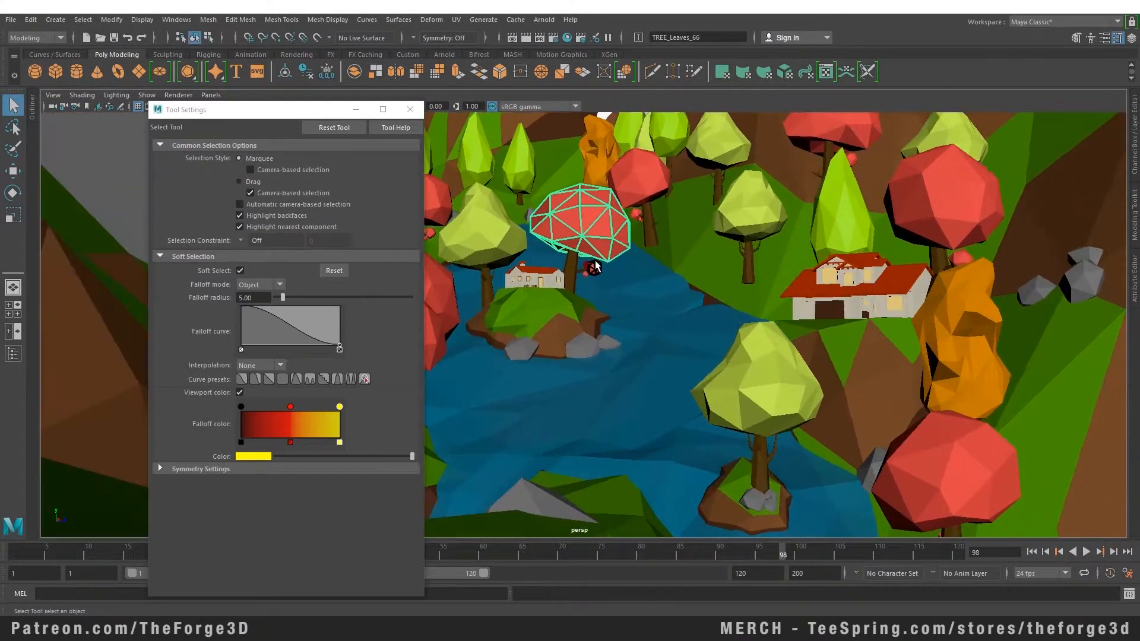
{"action": "scroll", "coordinate": [595, 261], "scroll_direction": "up", "scroll_amount": 1}
{"action": "left_click", "coordinate": [758, 380]}
{"action": "left_click_drag", "start_coordinate": [282, 297], "coordinate": [325, 307]}
{"action": "scroll", "coordinate": [786, 442], "scroll_direction": "down", "scroll_amount": 4}
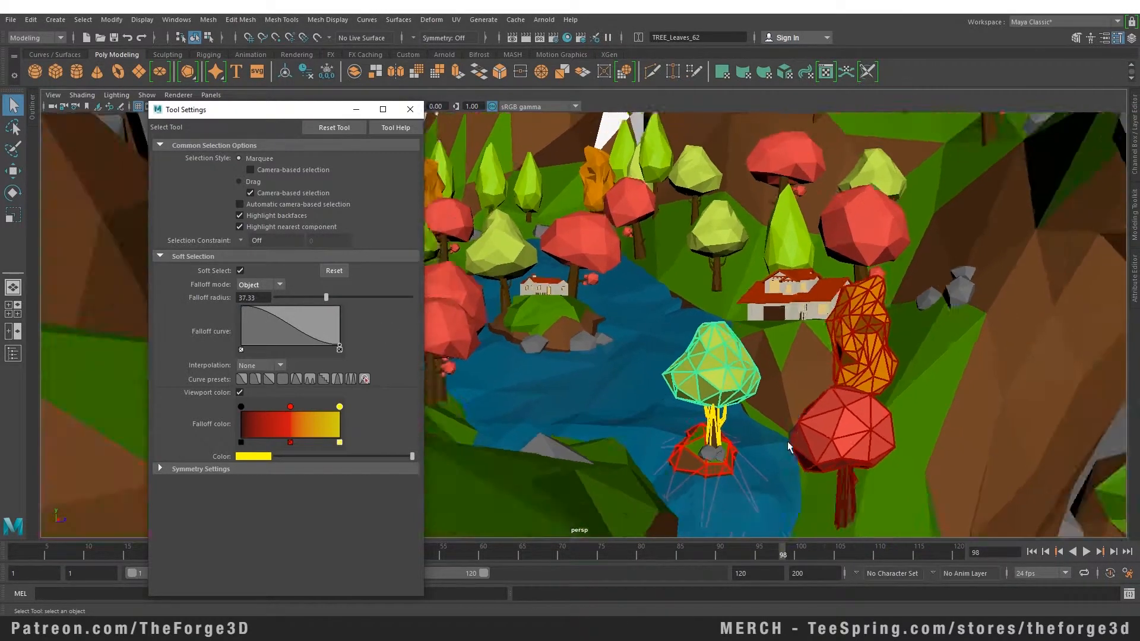
{"action": "scroll", "coordinate": [788, 446], "scroll_direction": "down", "scroll_amount": 3}
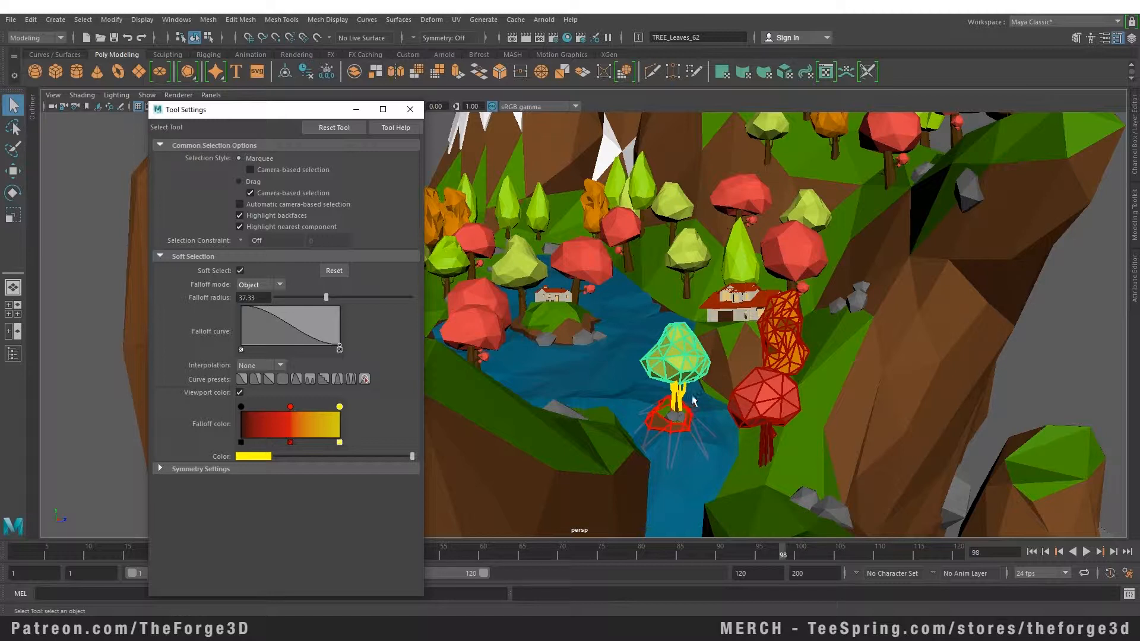
Try raising the islet tree's foliage with the Object falloff and undo the move.
{"action": "left_click", "coordinate": [684, 358]}
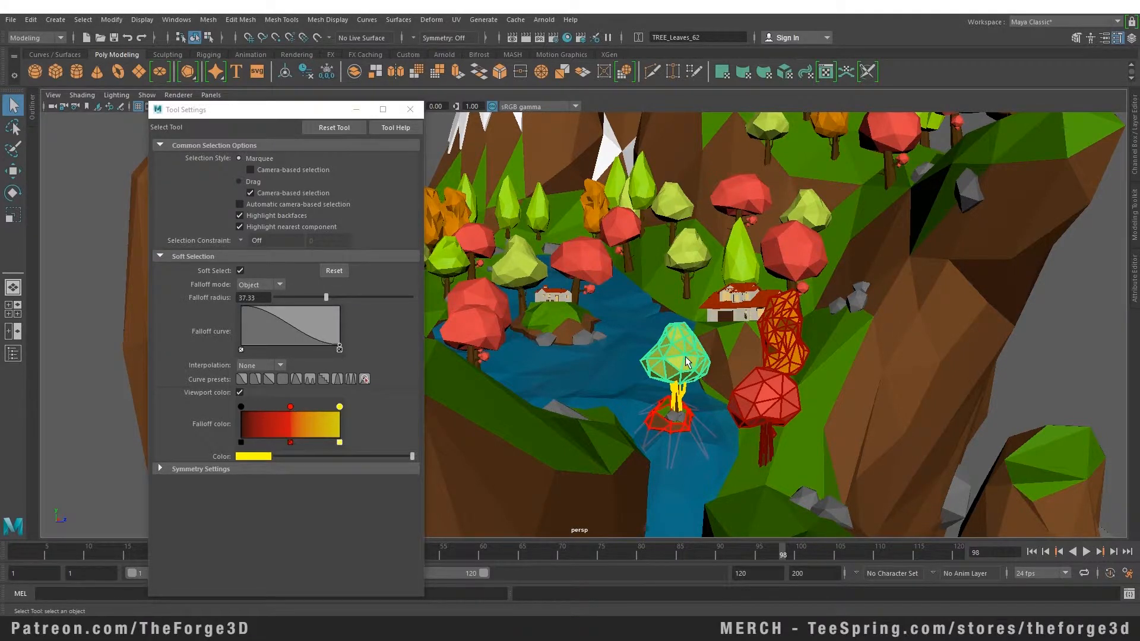
{"action": "key", "text": "w"}
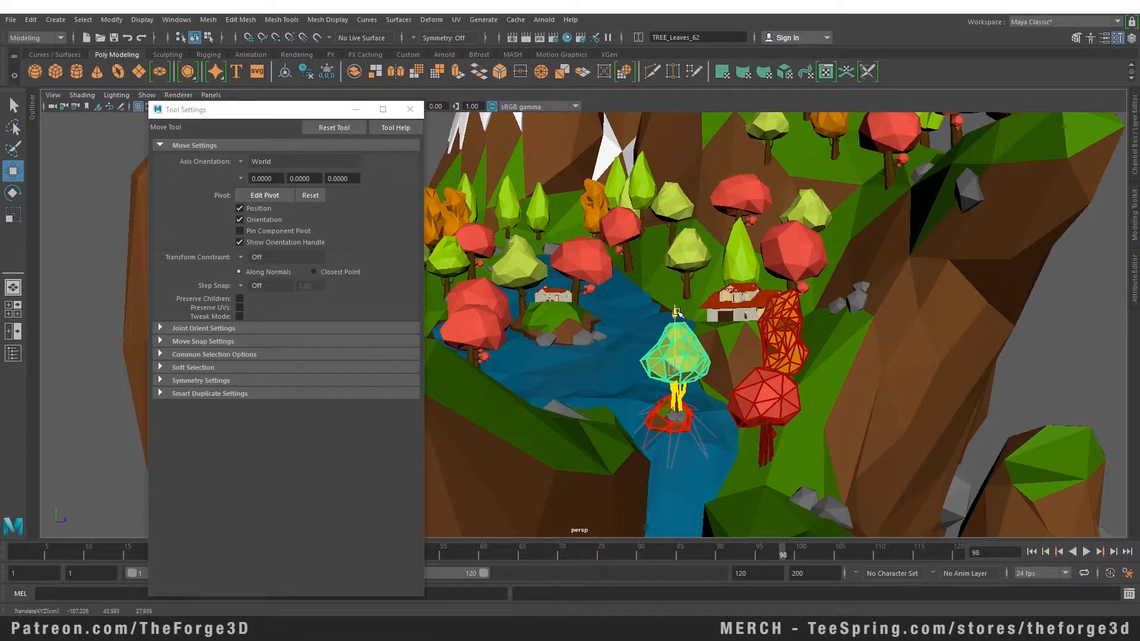
{"action": "left_click_drag", "start_coordinate": [677, 313], "coordinate": [687, 171]}
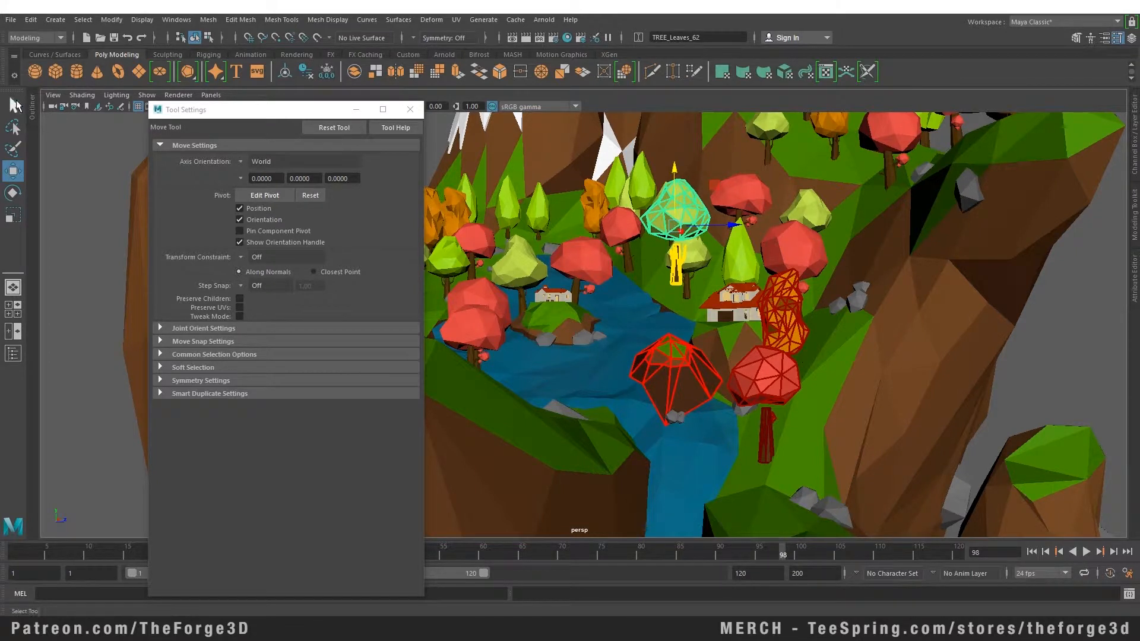
{"action": "left_click", "coordinate": [14, 105]}
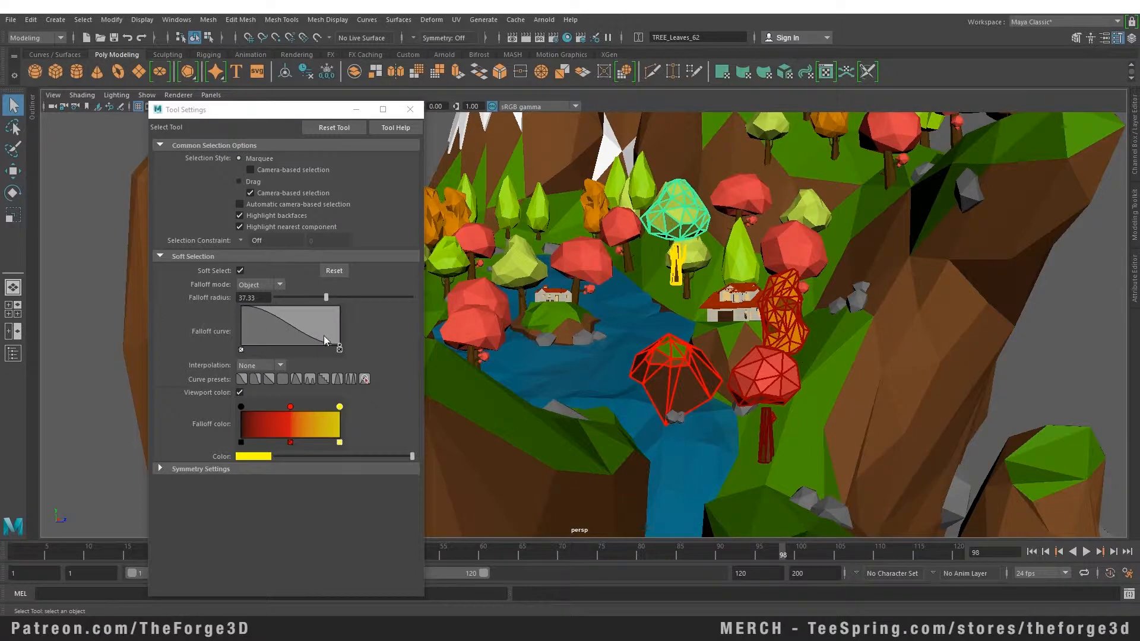
{"action": "left_click", "coordinate": [636, 308]}
{"action": "key", "text": "ctrl+z"}
{"action": "key", "text": "ctrl+z"}
{"action": "key", "text": "ctrl+z"}
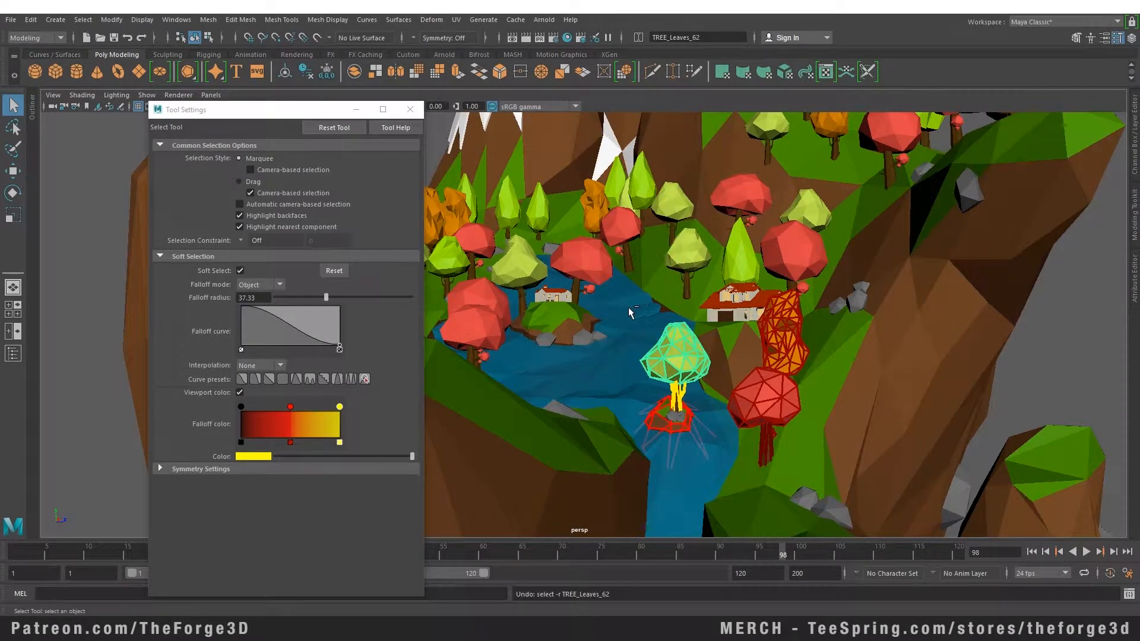
Try raising the islet tree's foliage with the falloff mode set to Global, and undo the move.
{"action": "left_click", "coordinate": [280, 285]}
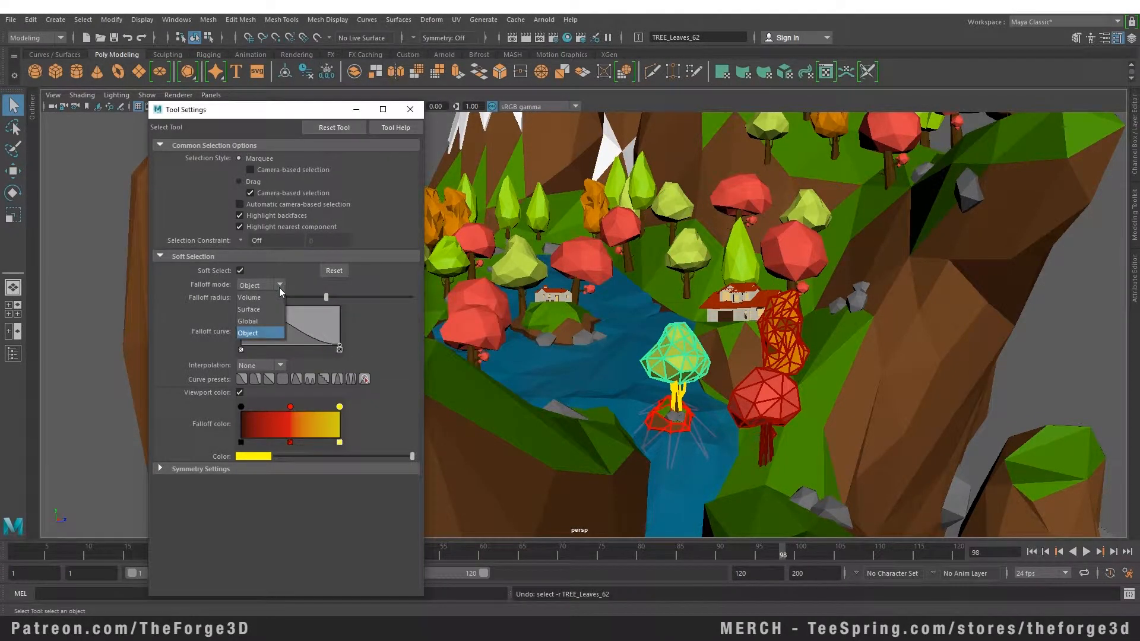
{"action": "left_click", "coordinate": [270, 321]}
{"action": "key", "text": "w"}
{"action": "left_click_drag", "start_coordinate": [676, 345], "coordinate": [670, 227]}
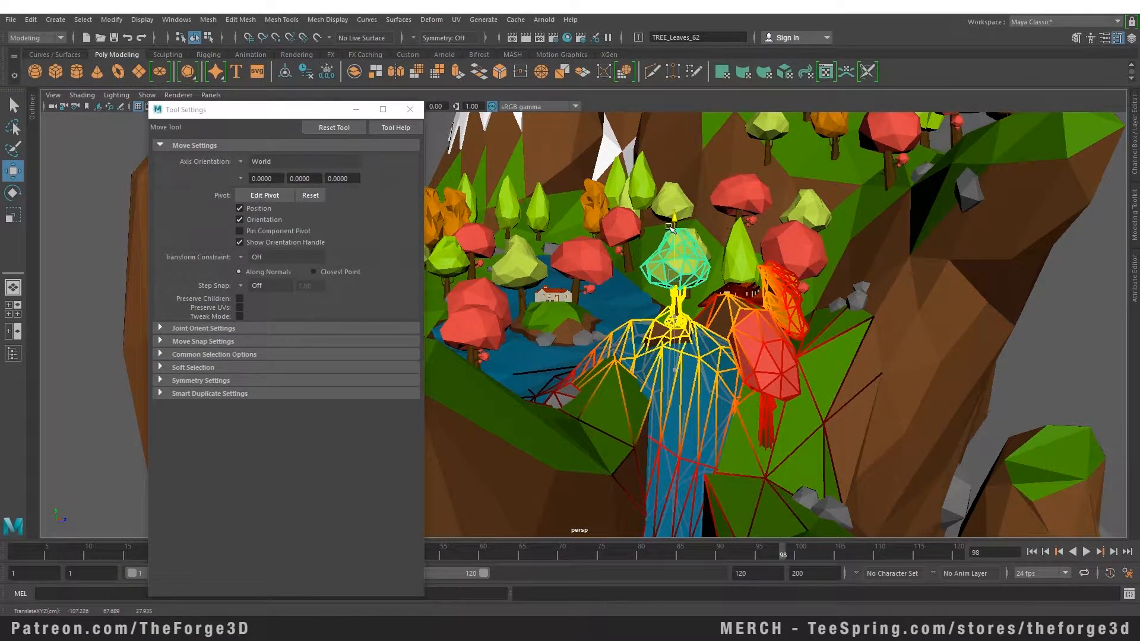
{"action": "left_click_drag", "start_coordinate": [670, 228], "coordinate": [679, 196]}
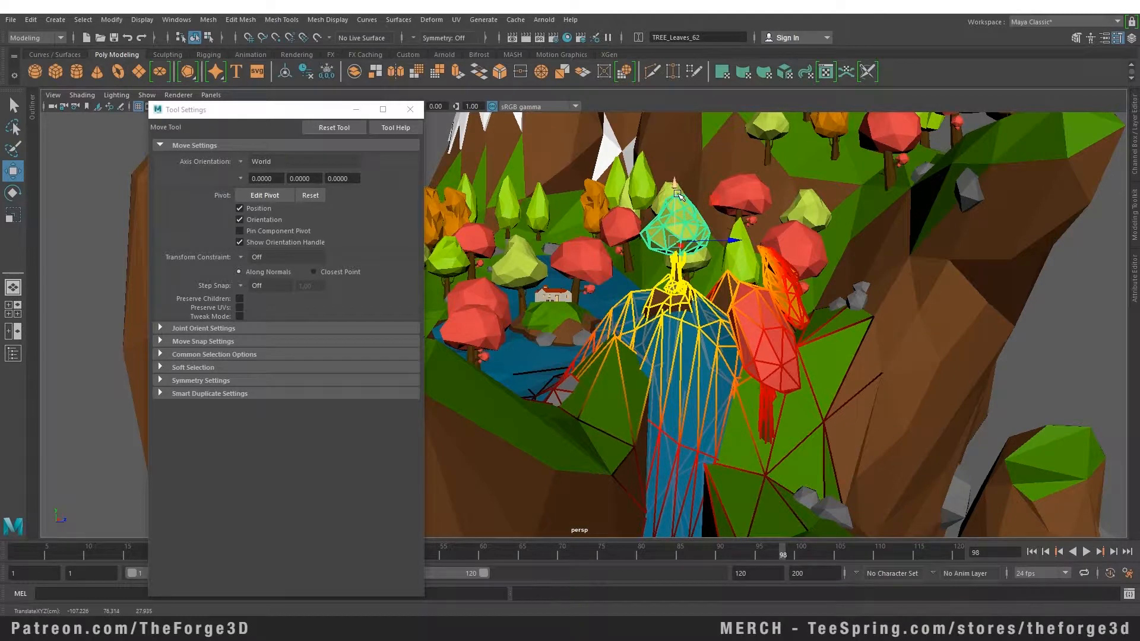
{"action": "key", "text": "ctrl+z"}
{"action": "key", "text": "ctrl+z"}
{"action": "key", "text": "ctrl+z"}
{"action": "key", "text": "ctrl+z"}
{"action": "key", "text": "ctrl+z"}
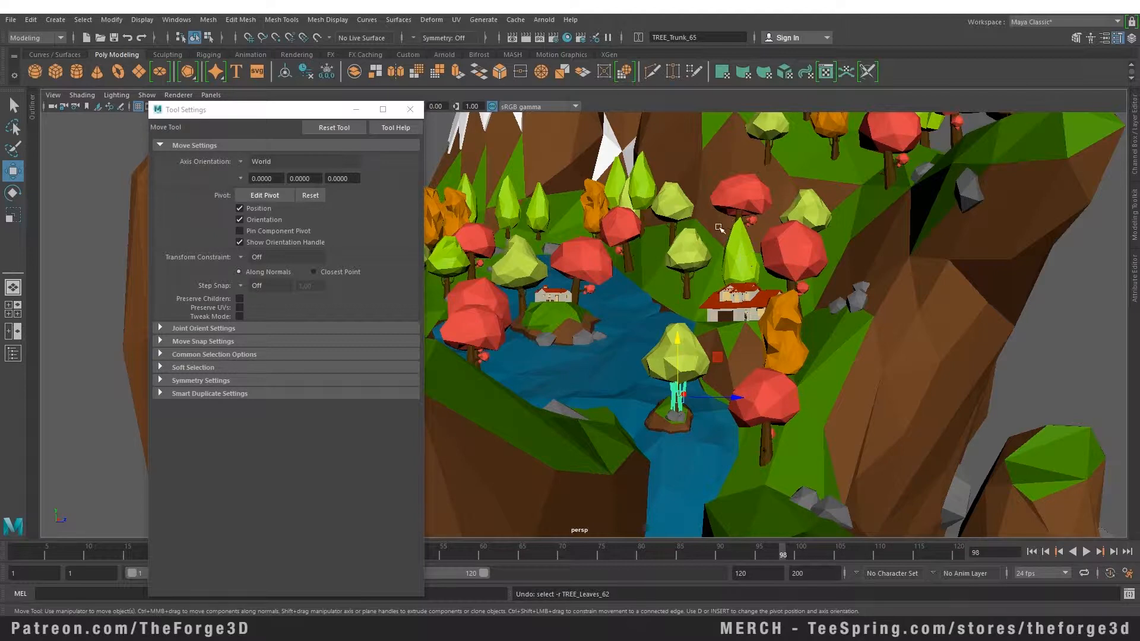
{"action": "scroll", "coordinate": [745, 259], "scroll_direction": "down", "scroll_amount": 10}
{"action": "scroll", "coordinate": [790, 246], "scroll_direction": "down", "scroll_amount": 4}
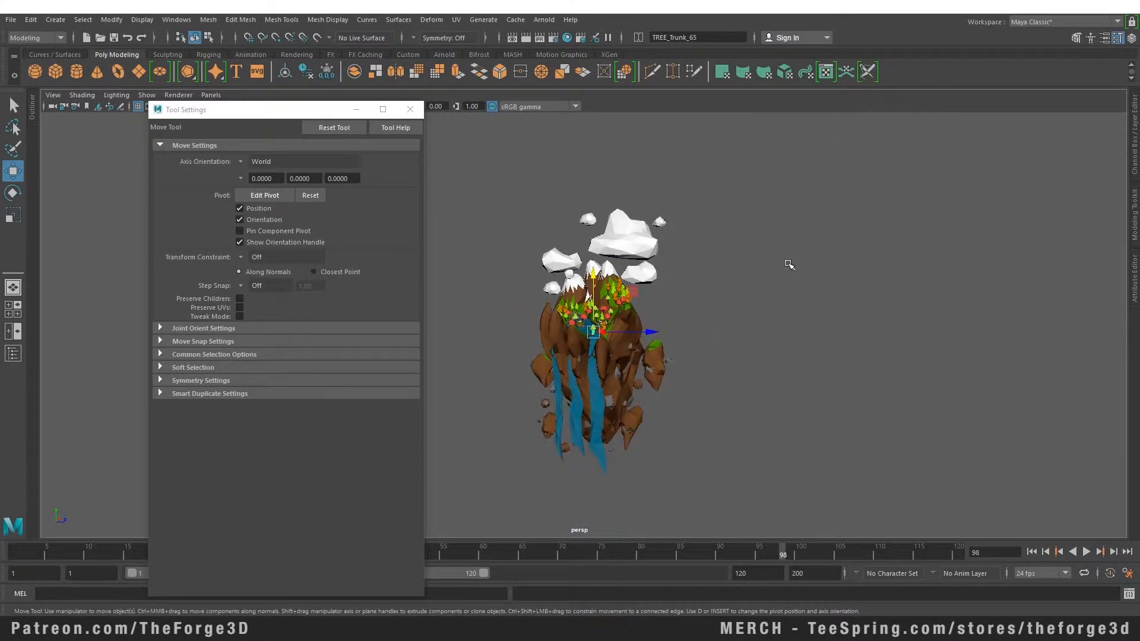
{"action": "key", "text": "alt"}
{"action": "scroll", "coordinate": [688, 427], "scroll_direction": "up", "scroll_amount": 10}
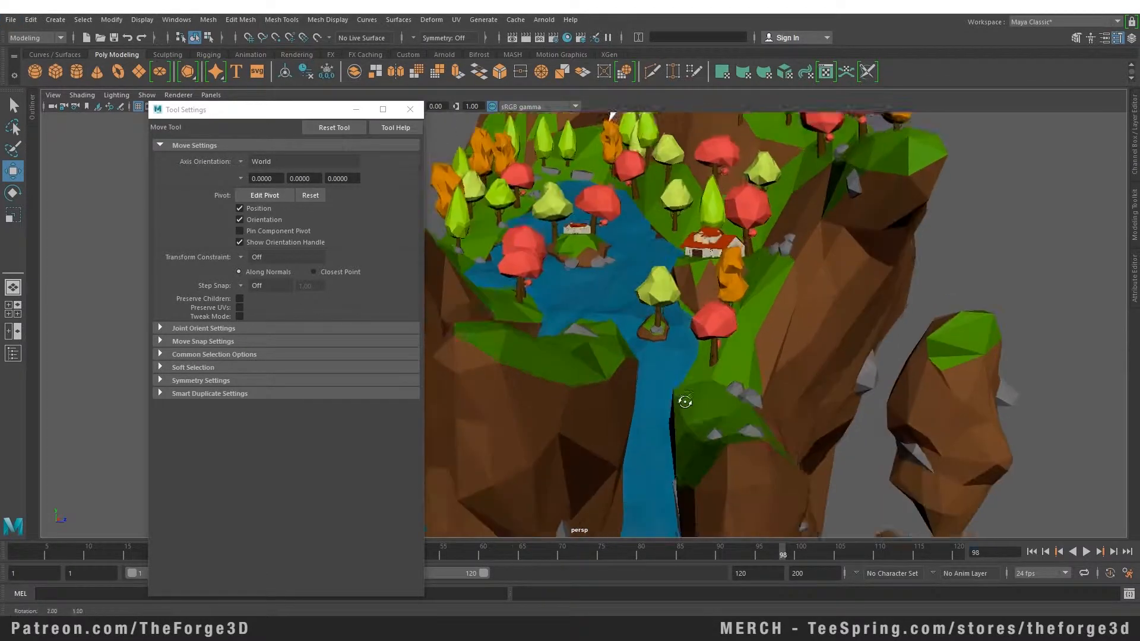
{"action": "scroll", "coordinate": [684, 402], "scroll_direction": "up", "scroll_amount": 8}
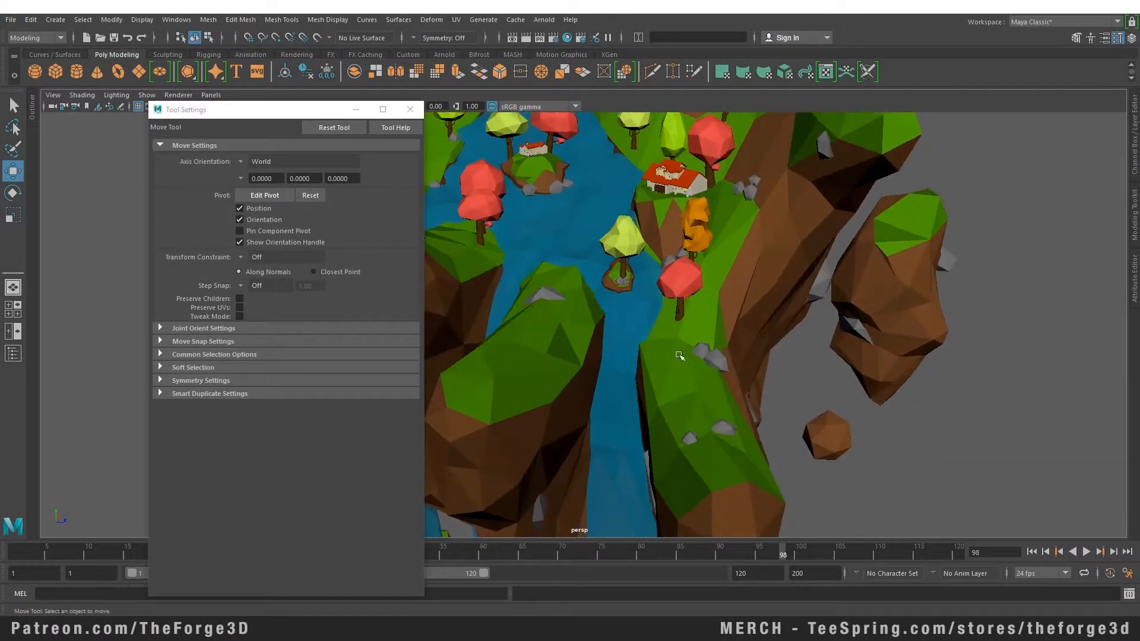
Select the yellow-green foliage of the tree on the small waterfall islet and activate the Move tool.
{"action": "key", "text": "q"}
{"action": "scroll", "coordinate": [658, 345], "scroll_direction": "down", "scroll_amount": 4}
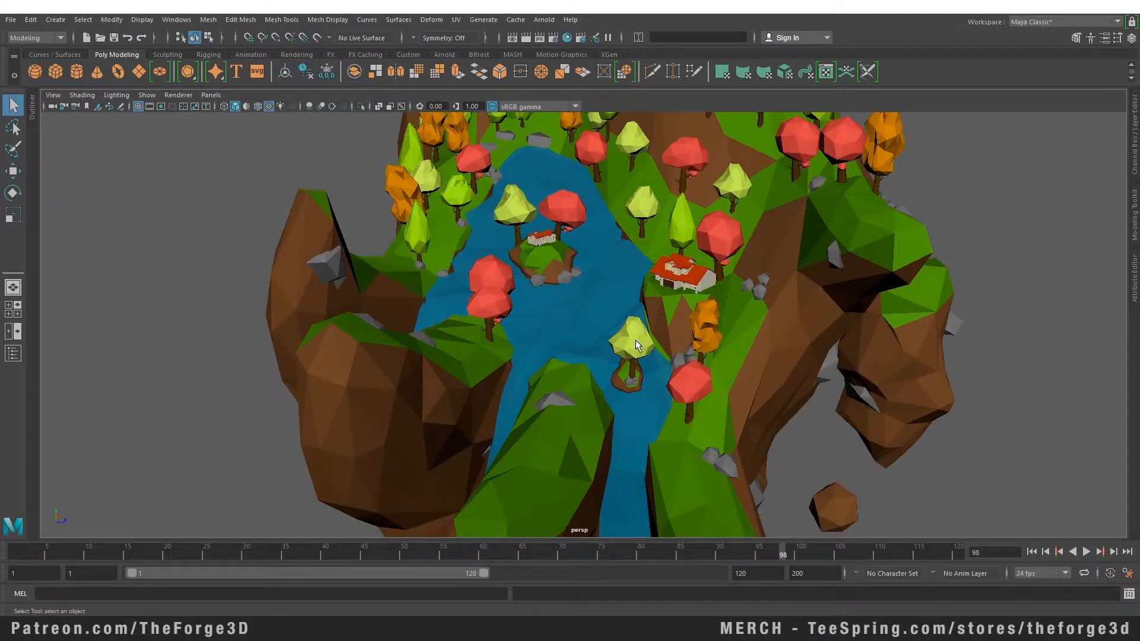
{"action": "left_click", "coordinate": [635, 340]}
{"action": "key", "text": "w"}
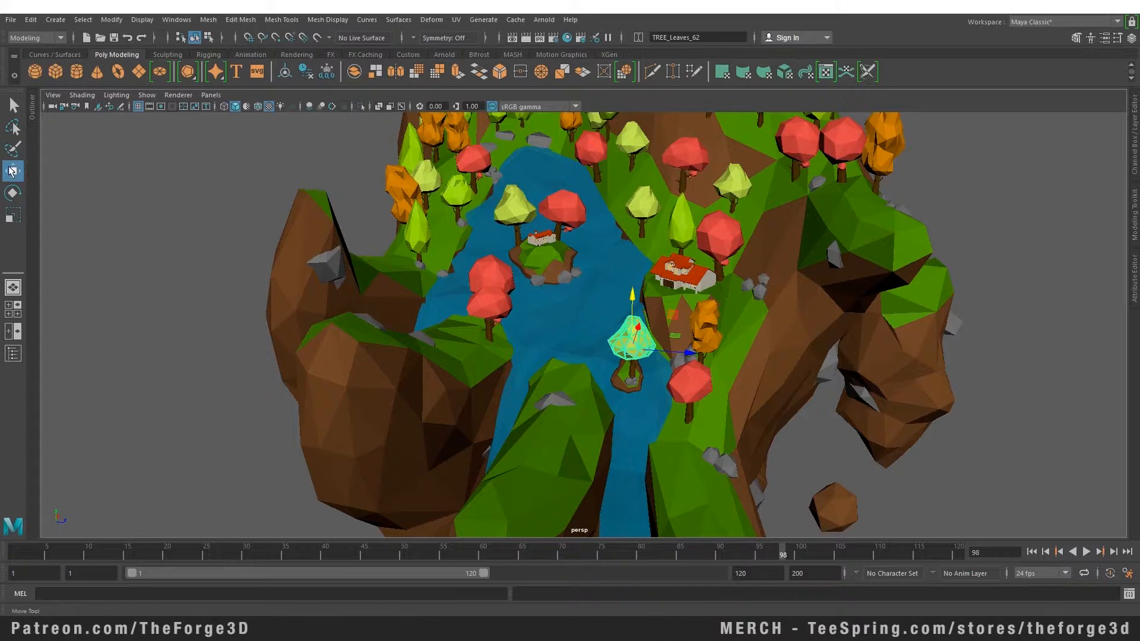
{"action": "left_click_drag", "start_coordinate": [635, 340], "coordinate": [617, 381], "text": "alt"}
{"action": "middle_click_drag", "start_coordinate": [583, 274], "coordinate": [492, 413], "text": "alt"}
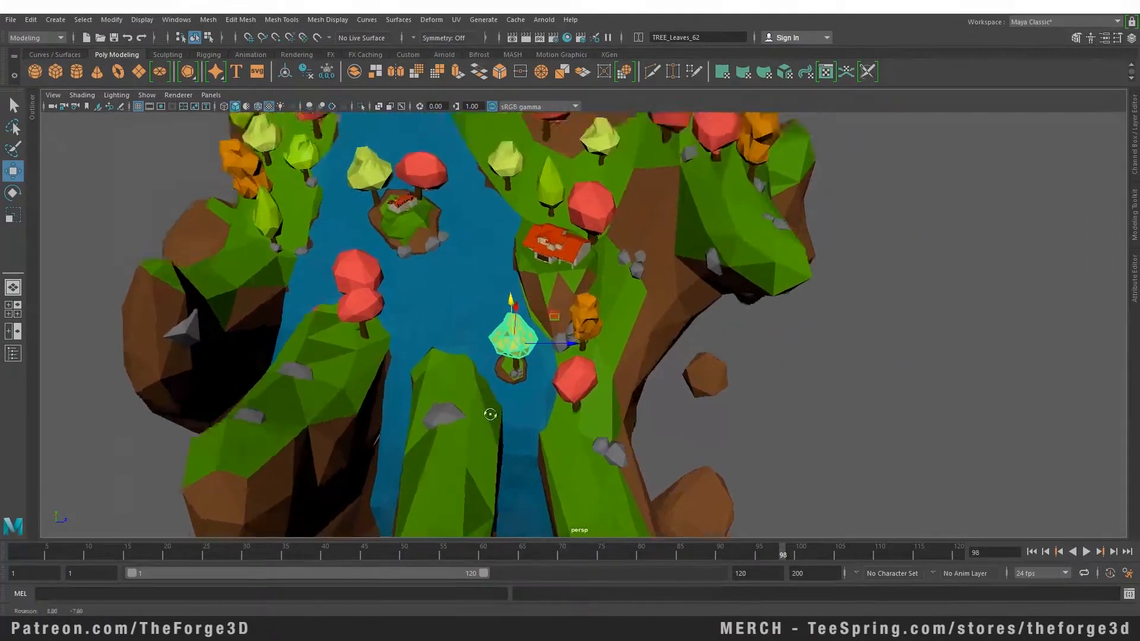
{"action": "left_click_drag", "start_coordinate": [491, 415], "coordinate": [523, 353], "text": "alt"}
{"action": "middle_click_drag", "start_coordinate": [523, 353], "coordinate": [525, 163], "text": "alt"}
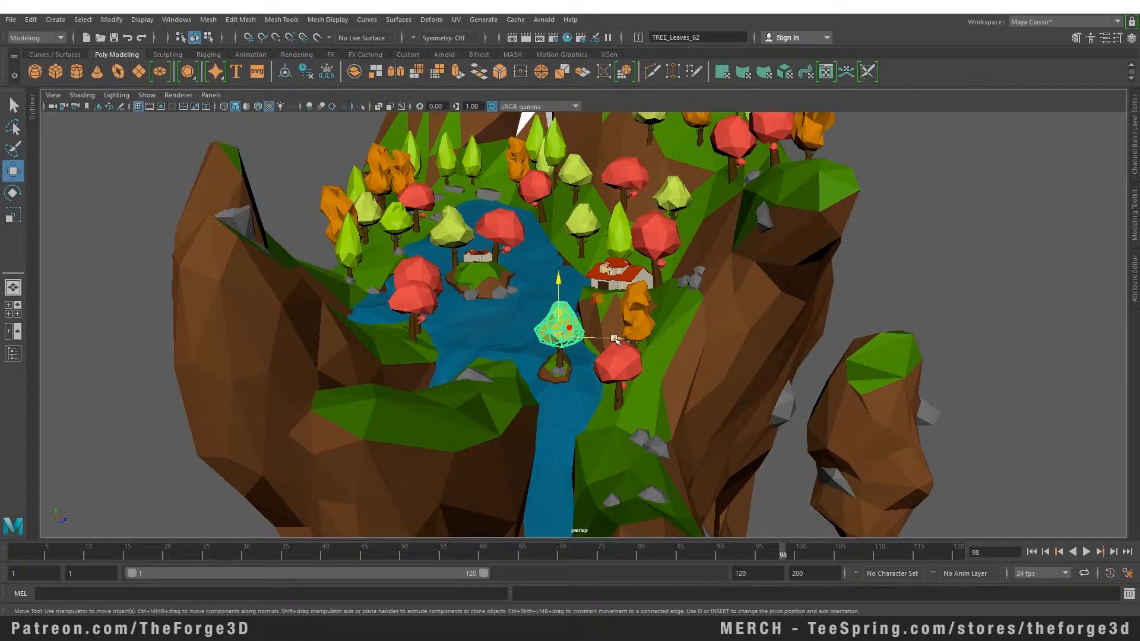
Move the islet tree's foliage along its Z axis, and shift it slightly upward with the gizmo's free-move centre.
{"action": "left_click", "coordinate": [615, 340]}
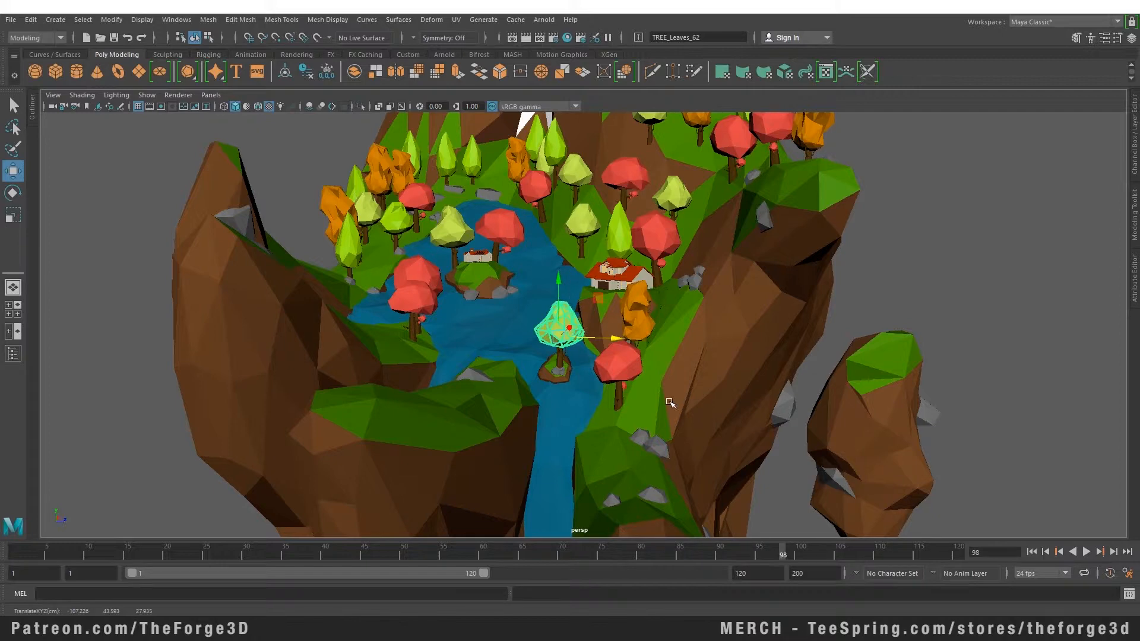
{"action": "right_click_drag", "start_coordinate": [587, 334], "coordinate": [543, 372], "text": "alt"}
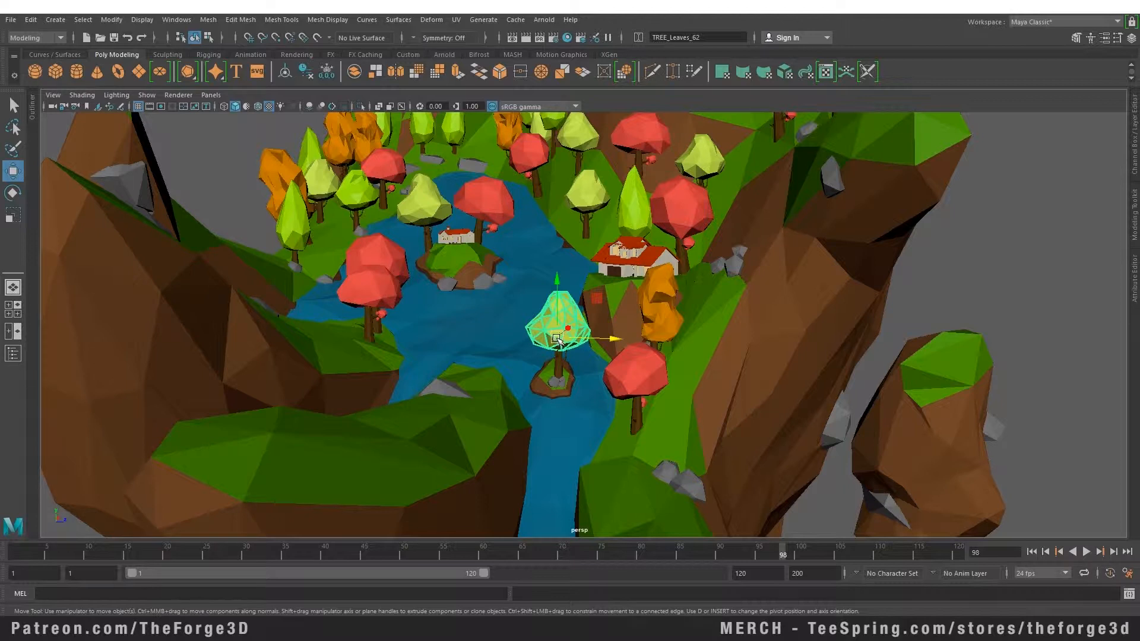
{"action": "mouse_move", "coordinate": [558, 344]}
{"action": "left_mouse_down"}
{"action": "mouse_move", "coordinate": [585, 362]}
{"action": "mouse_move", "coordinate": [562, 329]}
{"action": "left_mouse_up"}
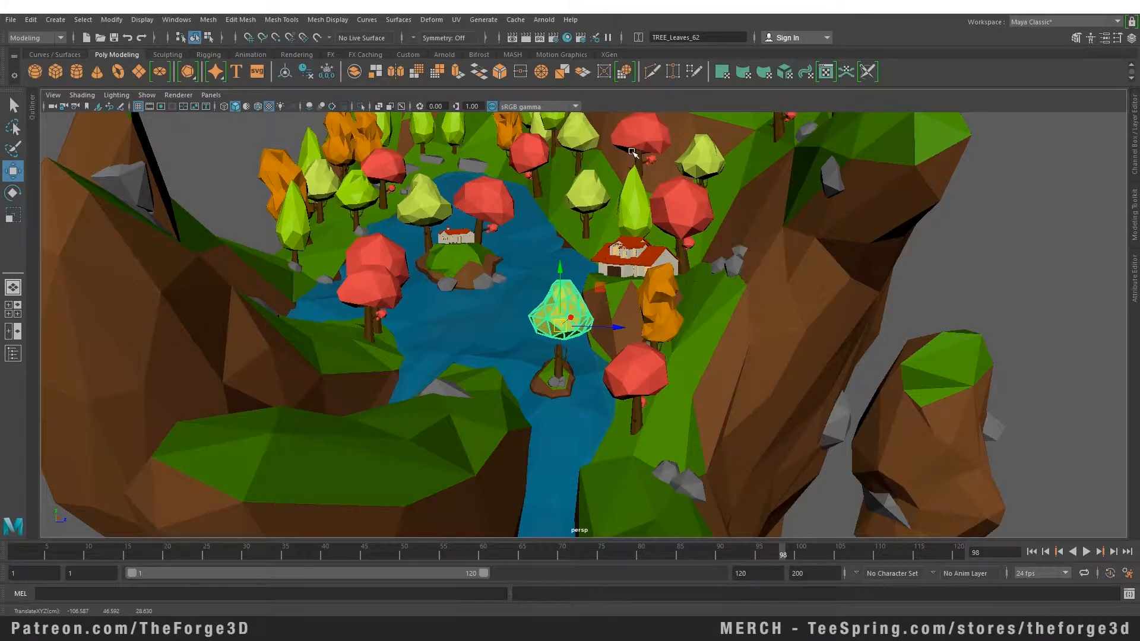
Frame the foliage up close, try moving it along two axes at once with a plane handle, and undo the moves.
{"action": "key", "text": "f"}
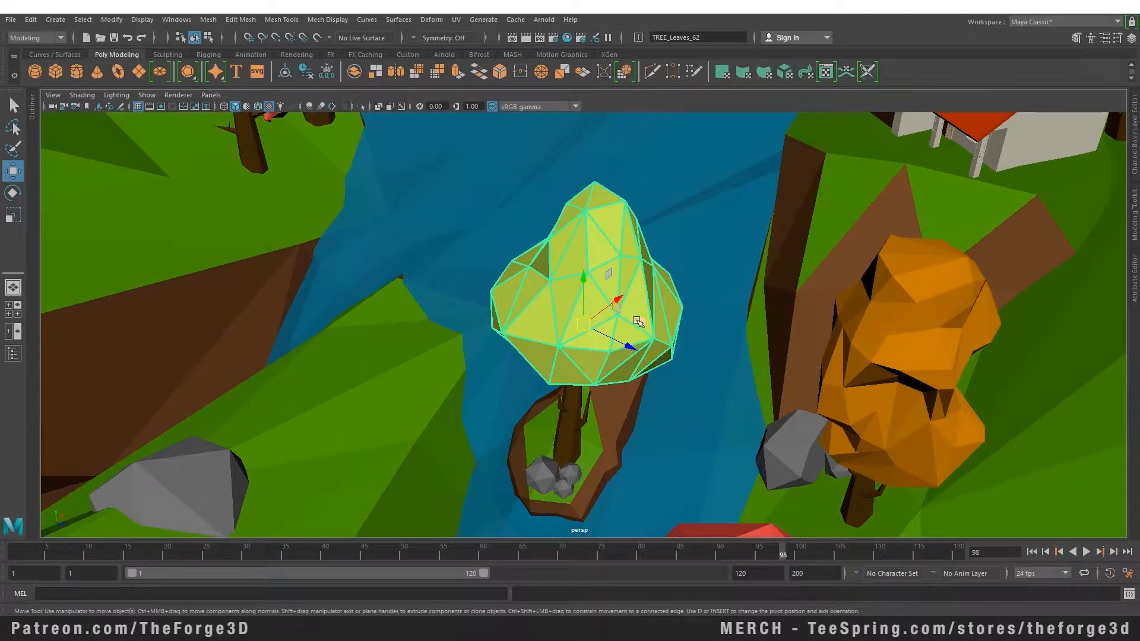
{"action": "mouse_move", "coordinate": [637, 321]}
{"action": "left_mouse_down", "text": "alt"}
{"action": "mouse_move", "coordinate": [608, 343]}
{"action": "mouse_move", "coordinate": [647, 303]}
{"action": "left_mouse_up", "text": "alt"}
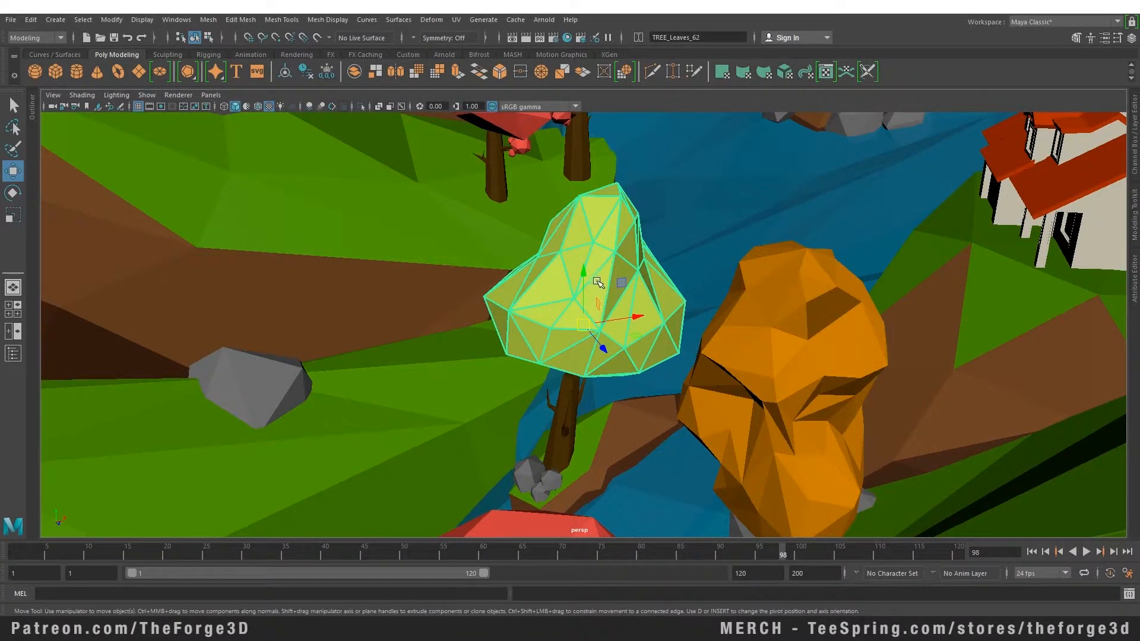
{"action": "left_click_drag", "start_coordinate": [621, 295], "coordinate": [651, 274], "text": "alt"}
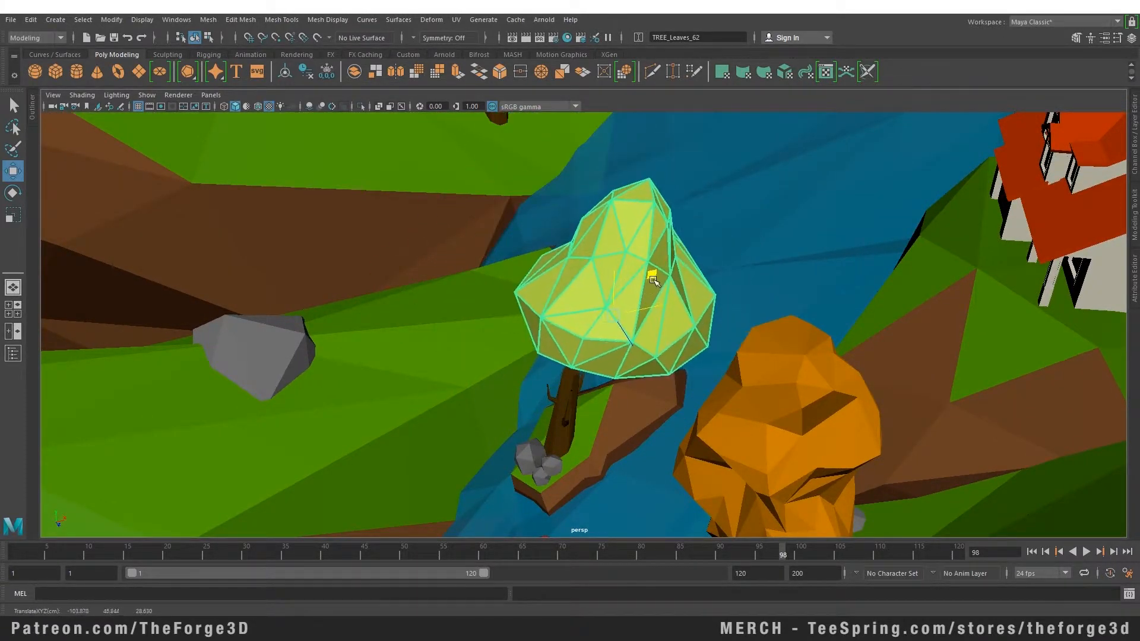
{"action": "key", "text": "ctrl+z"}
{"action": "left_click_drag", "start_coordinate": [657, 314], "coordinate": [555, 312], "text": "alt"}
{"action": "key", "text": "ctrl+z"}
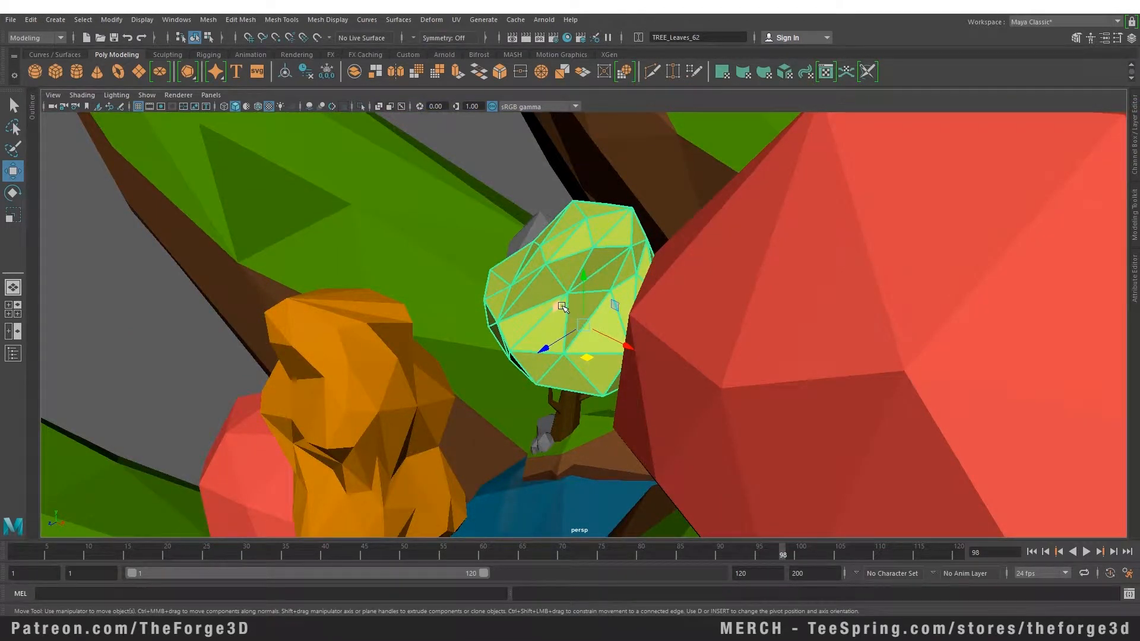
Move the foliage downward within a single plane using the move gizmo's plane handle.
{"action": "left_click_drag", "start_coordinate": [562, 307], "coordinate": [558, 405]}
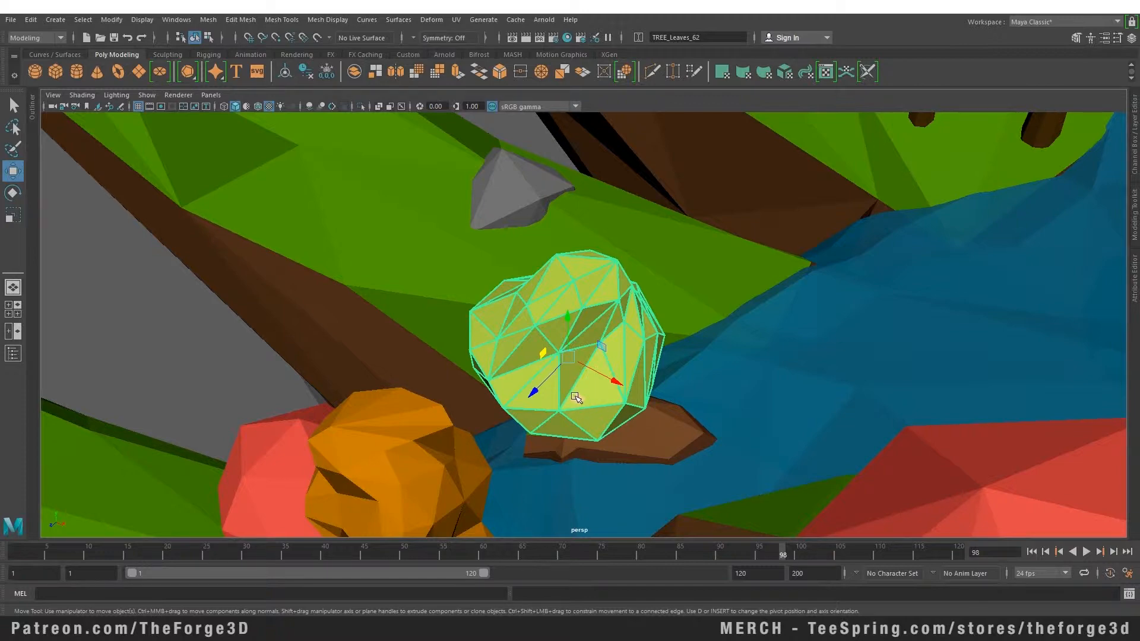
{"action": "left_click_drag", "start_coordinate": [576, 397], "coordinate": [538, 292], "text": "alt"}
{"action": "left_click_drag", "start_coordinate": [513, 358], "coordinate": [731, 346], "text": "alt"}
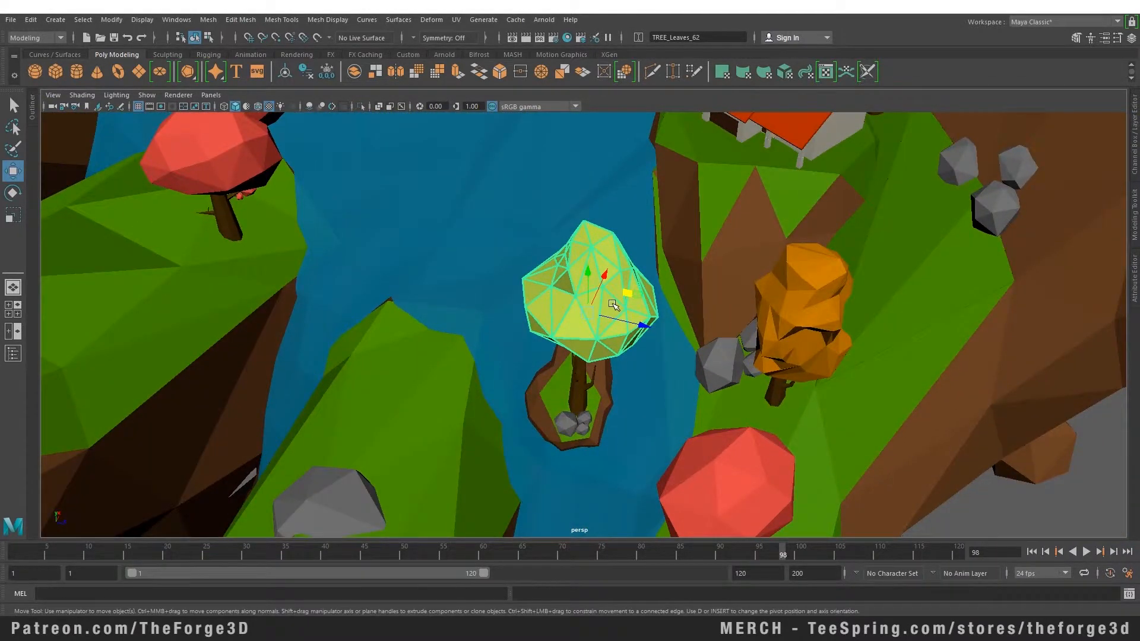
Check the foliage's move gizmo in the top, front and four-view layouts, and return to the perspective view.
{"action": "scroll", "coordinate": [640, 356], "scroll_direction": "down", "scroll_amount": 5}
{"action": "key", "text": "space"}
{"action": "key", "text": "space"}
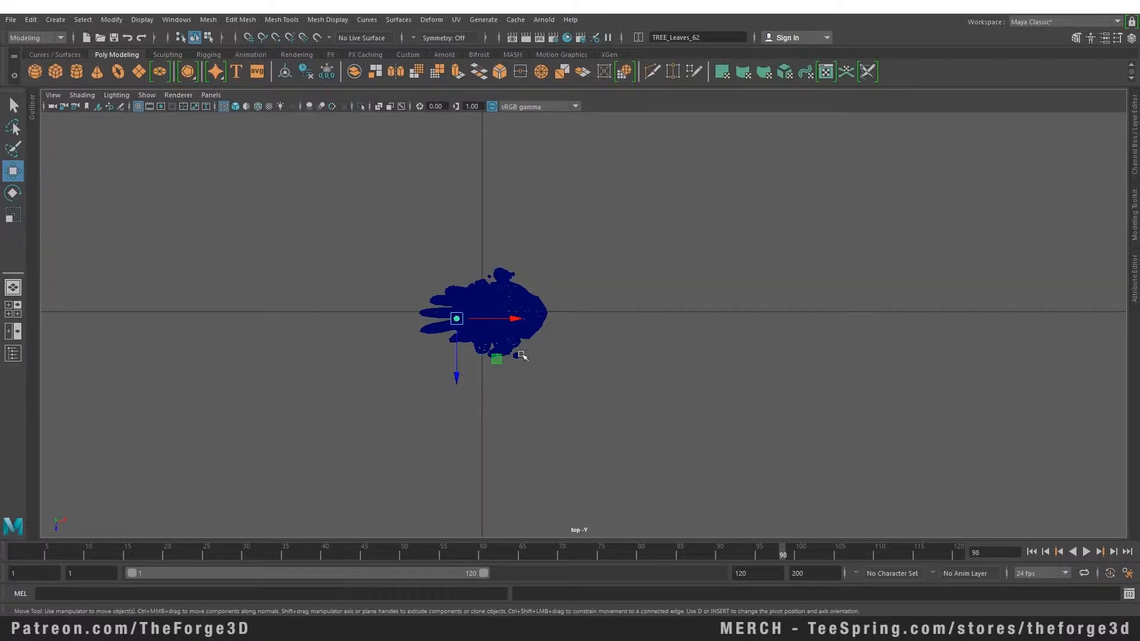
{"action": "key", "text": "space"}
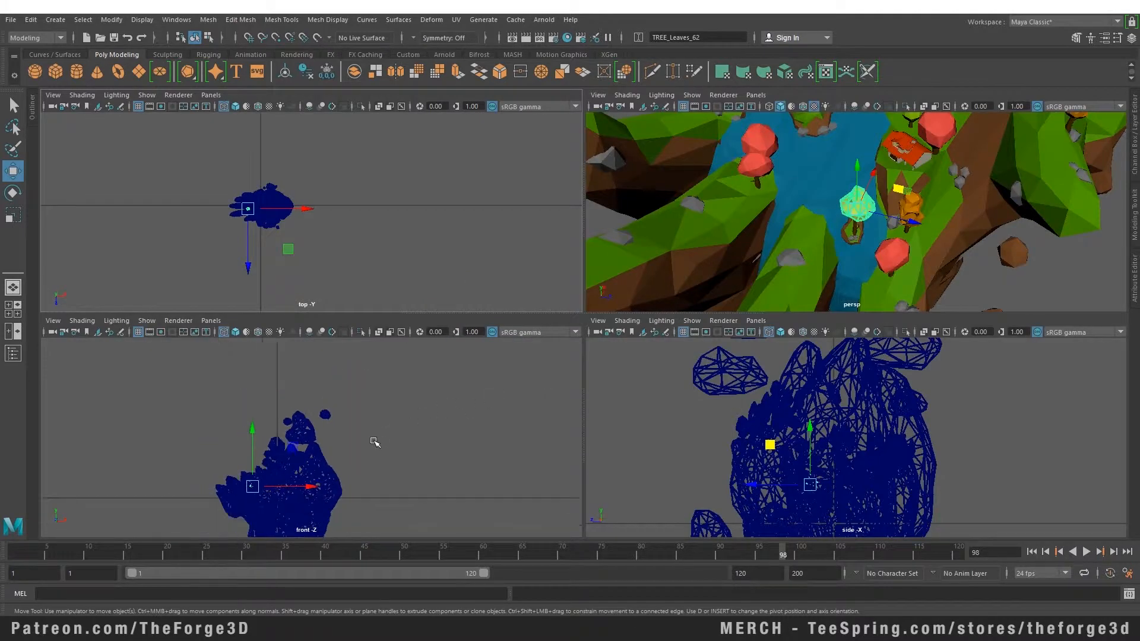
{"action": "key", "text": "space"}
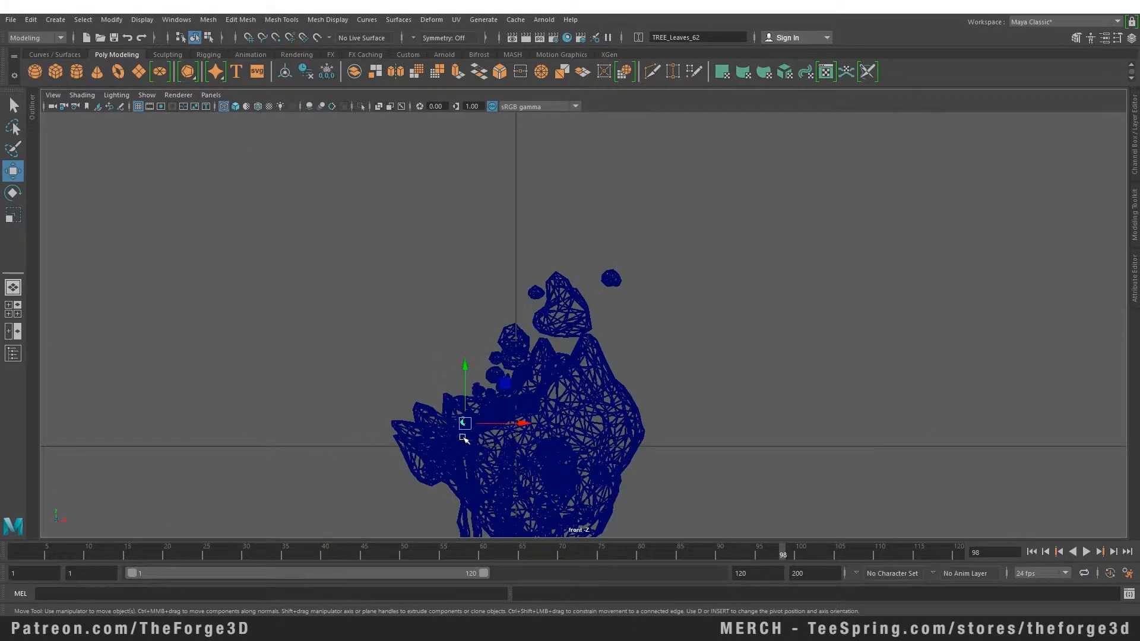
{"action": "key", "text": "space"}
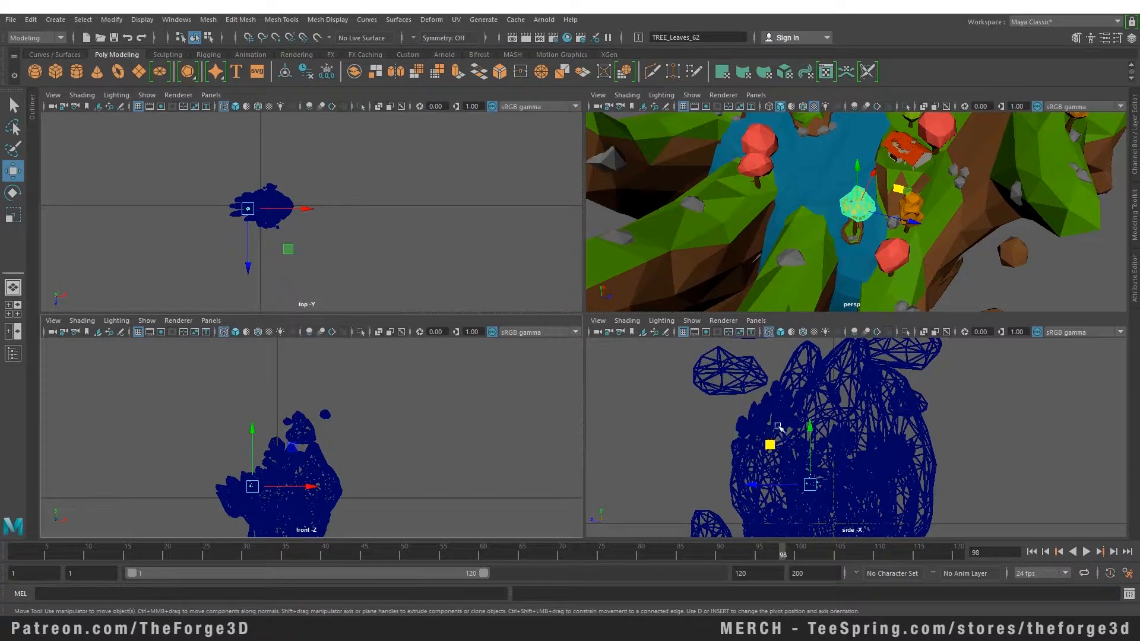
{"action": "key", "text": "space"}
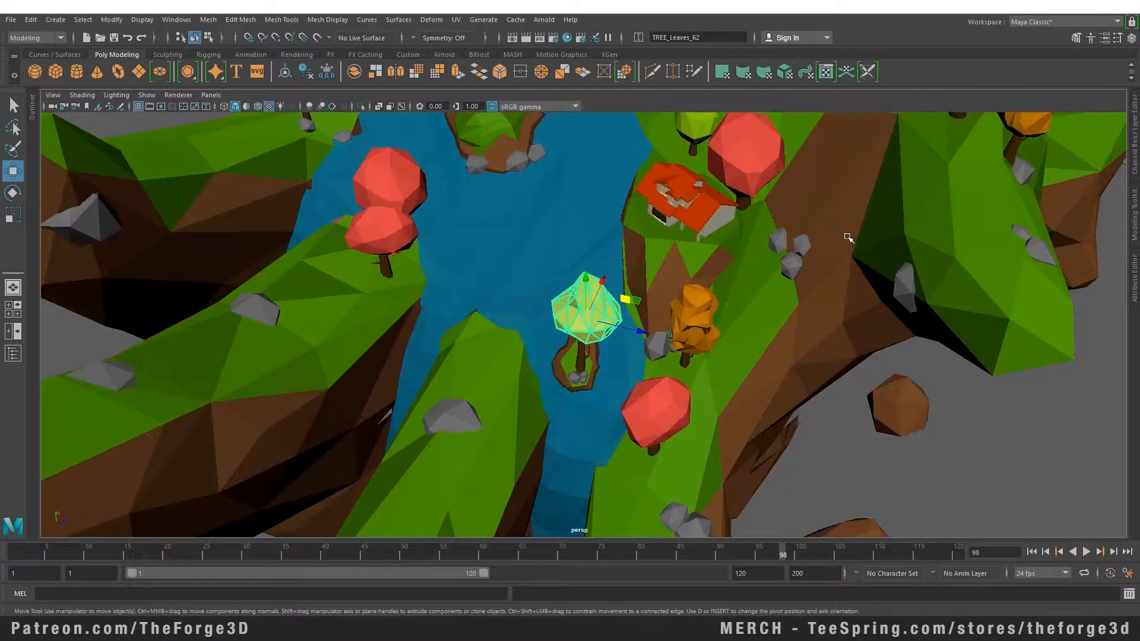
Enable soft selection in the Move Tool settings and set its falloff radius to 59.62.
{"action": "scroll", "coordinate": [588, 315], "scroll_direction": "up", "scroll_amount": 3}
{"action": "left_click_drag", "start_coordinate": [585, 285], "coordinate": [580, 265], "text": "alt"}
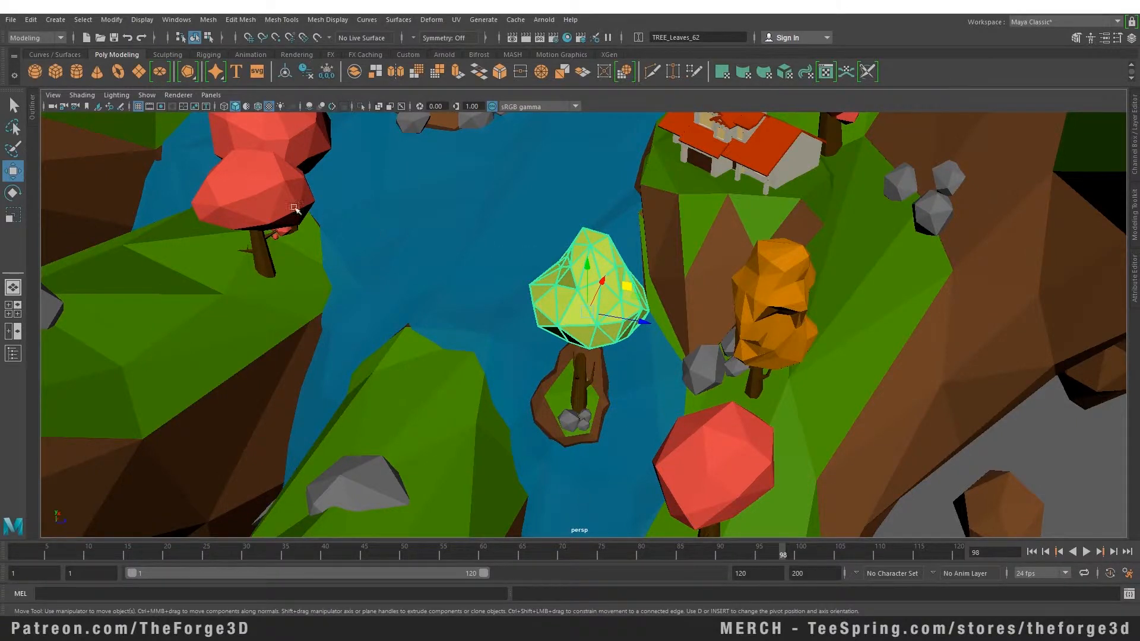
{"action": "left_click", "coordinate": [253, 201], "text": "shift"}
{"action": "left_click", "coordinate": [235, 181], "text": "shift"}
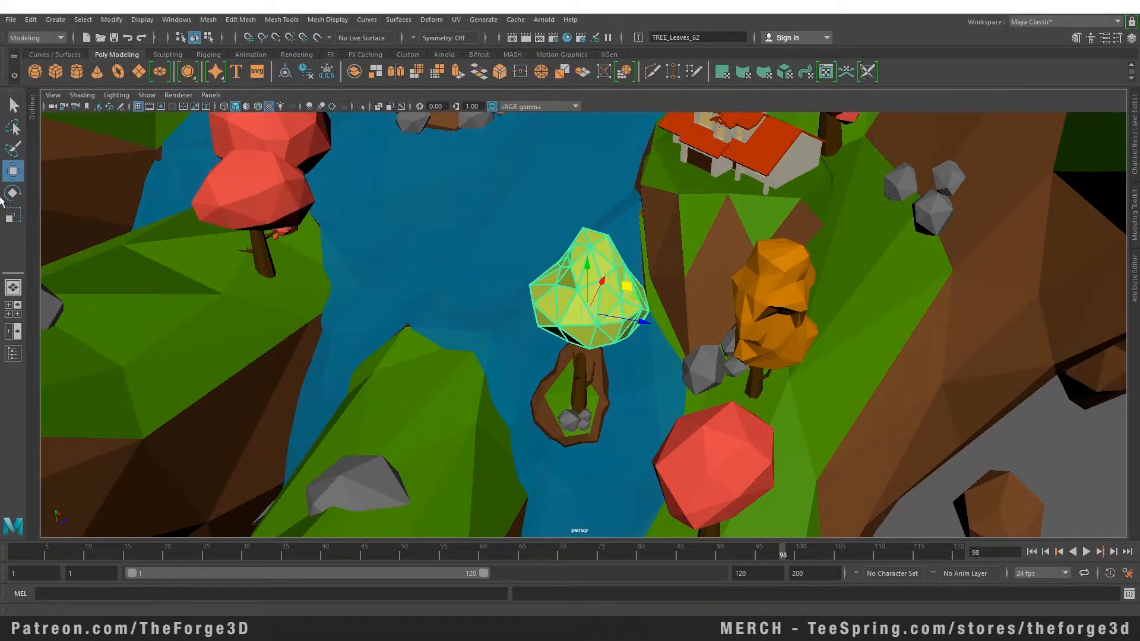
{"action": "double_click", "coordinate": [14, 172]}
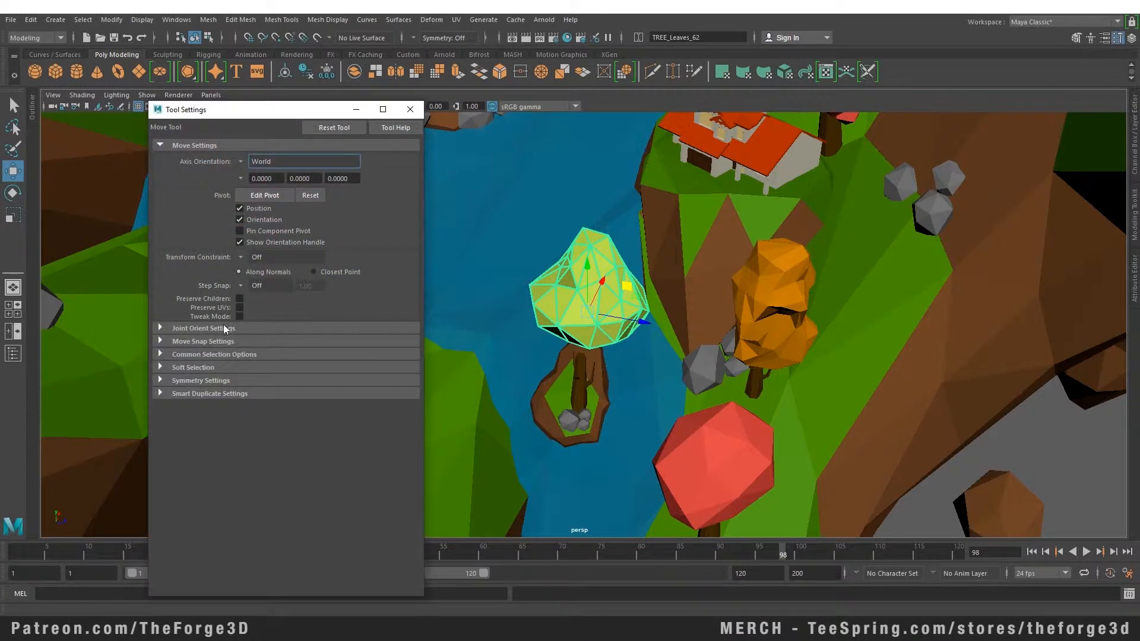
{"action": "left_click", "coordinate": [211, 368]}
{"action": "left_click", "coordinate": [240, 382]}
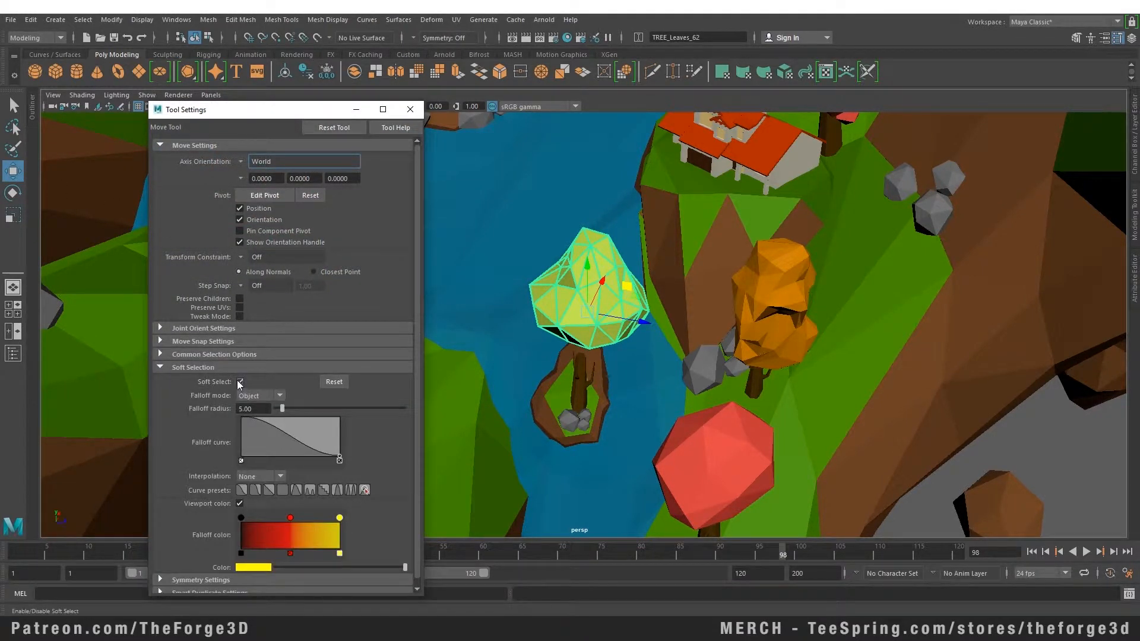
{"action": "left_click_drag", "start_coordinate": [282, 407], "coordinate": [352, 408]}
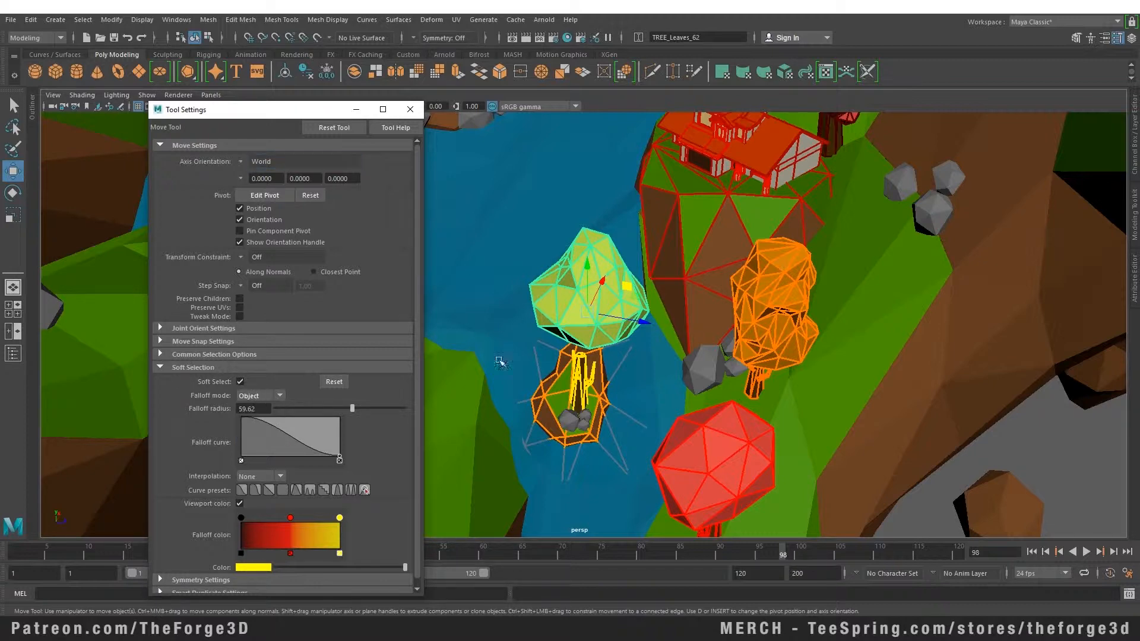
Disable soft selection for the Move tool, close the tool settings and clear the selection of the water surface.
{"action": "left_click_drag", "start_coordinate": [653, 328], "coordinate": [666, 247]}
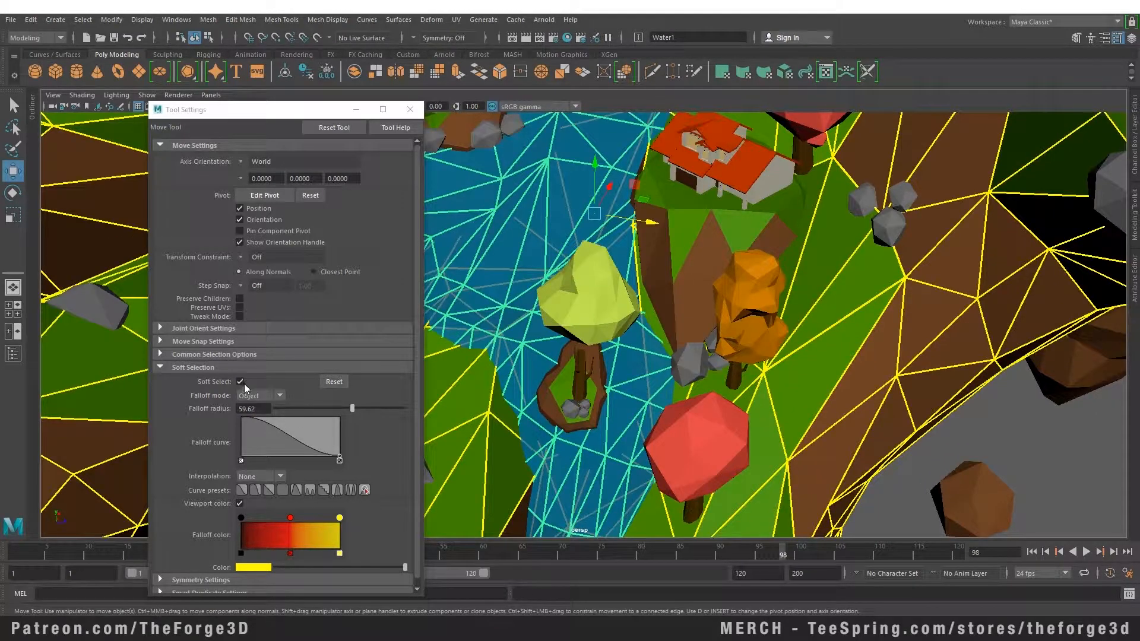
{"action": "left_click", "coordinate": [240, 382]}
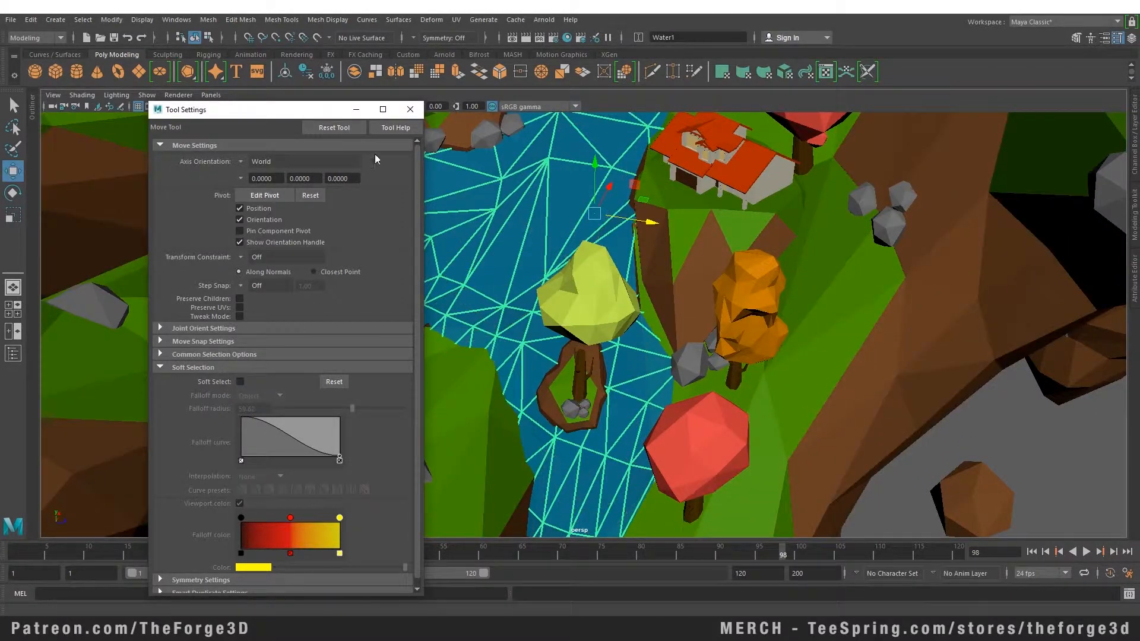
{"action": "left_click", "coordinate": [409, 109]}
{"action": "left_click", "coordinate": [833, 460]}
{"action": "left_click_drag", "start_coordinate": [771, 403], "coordinate": [727, 360], "text": "alt"}
{"action": "left_click", "coordinate": [854, 427]}
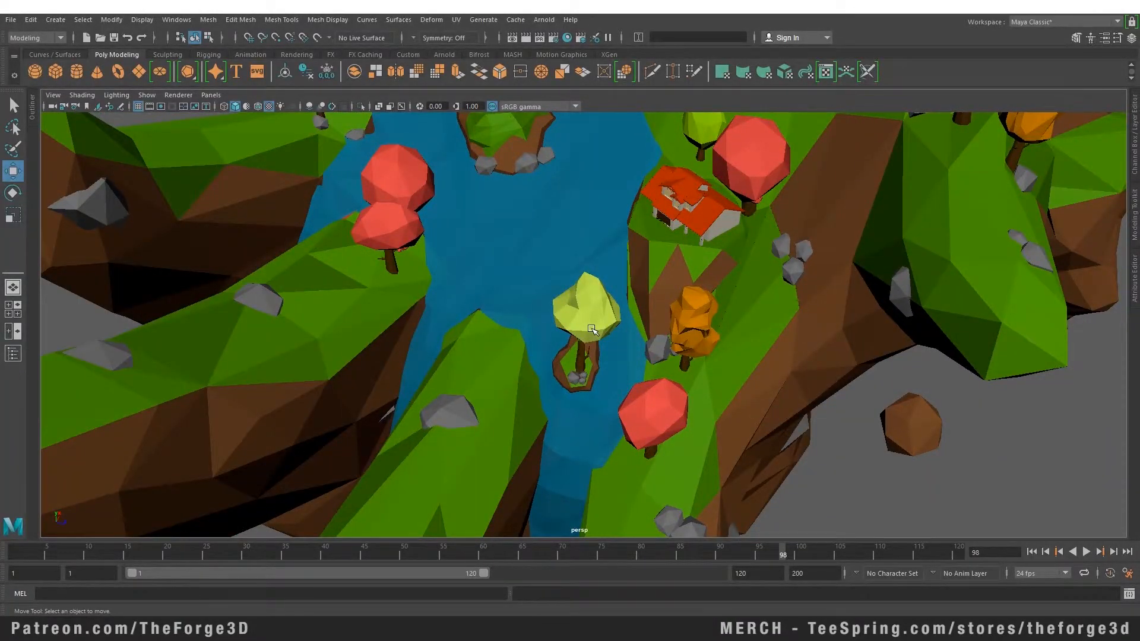
Select the islet tree's foliage again and activate the Rotate tool on it.
{"action": "left_click", "coordinate": [591, 330]}
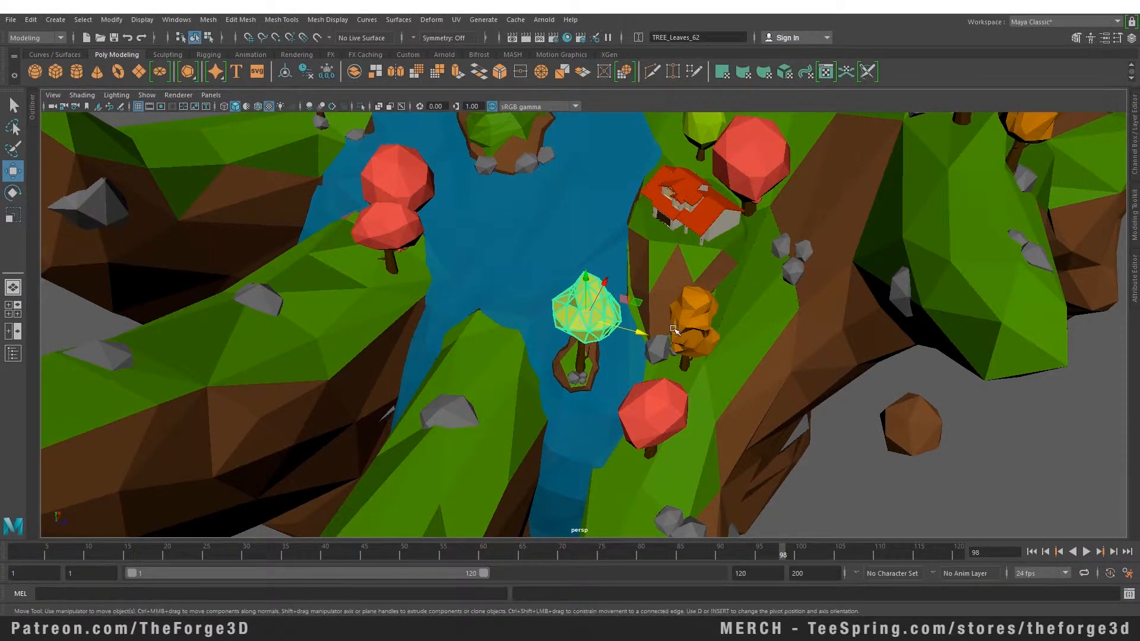
{"action": "key", "text": "e"}
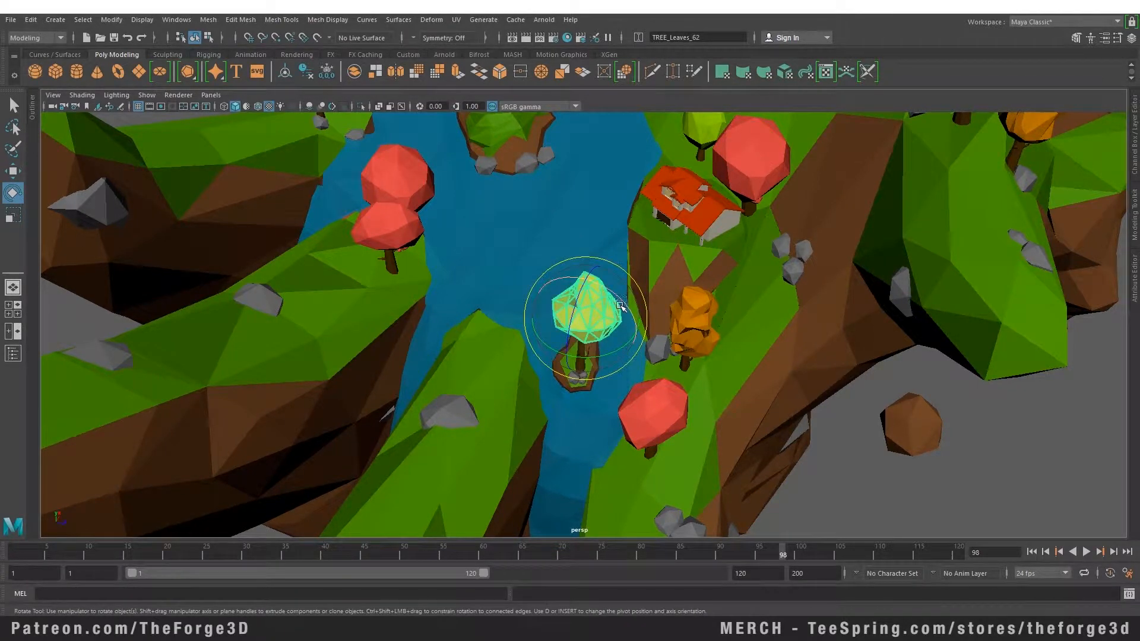
{"action": "scroll", "coordinate": [579, 321], "scroll_direction": "up", "scroll_amount": 5}
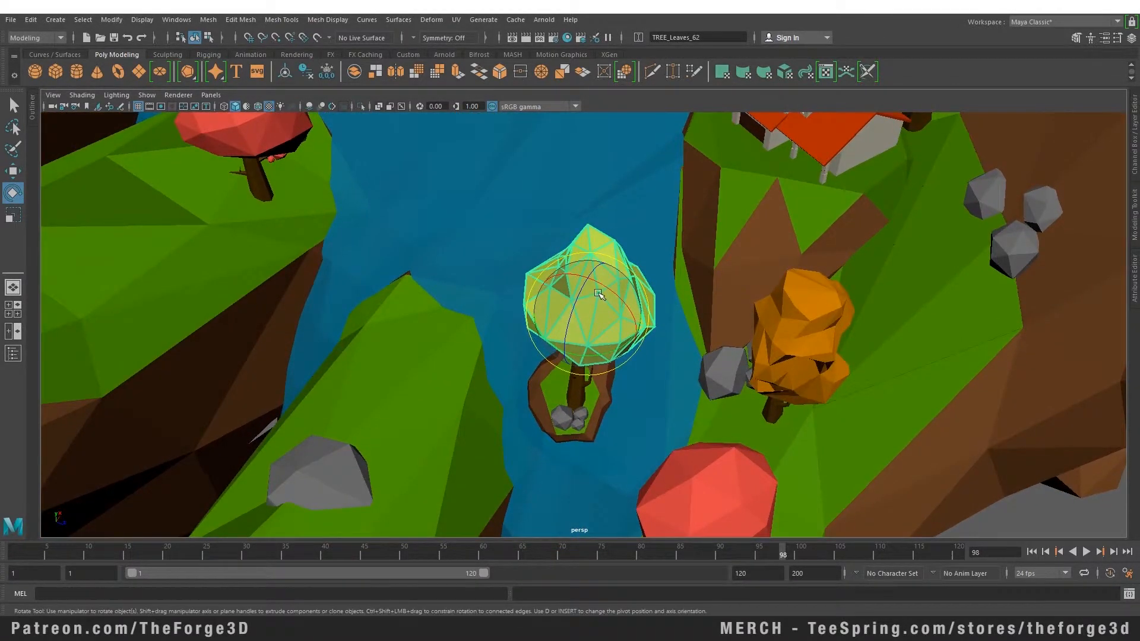
Try rotating the islet tree's foliage with the rotation gizmo and undo the rotation.
{"action": "left_click_drag", "start_coordinate": [605, 292], "coordinate": [527, 321]}
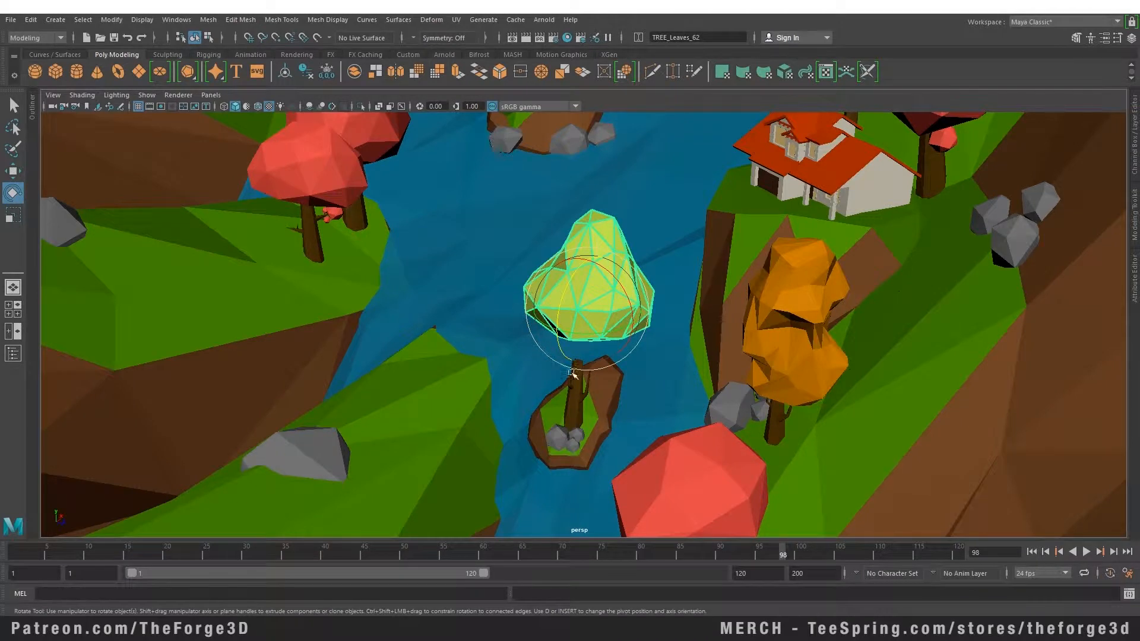
{"action": "key", "text": "ctrl+z"}
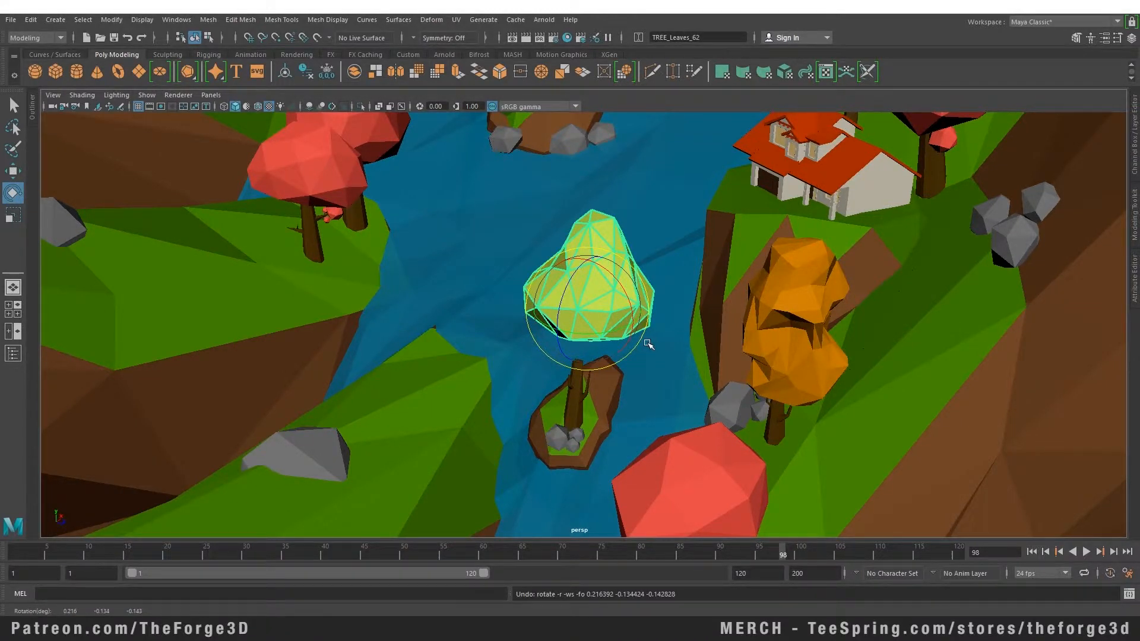
{"action": "left_click_drag", "start_coordinate": [648, 344], "coordinate": [589, 235], "text": "alt"}
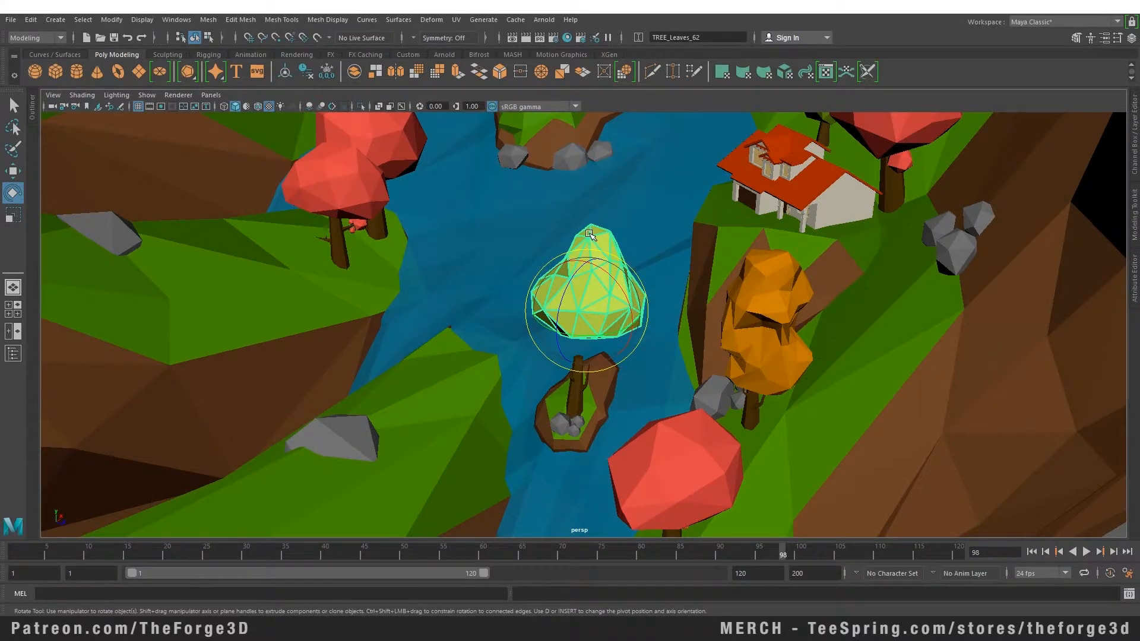
Try moving the foliage's pivot away from the mesh and rotating around it, and undo both the rotation and pivot move.
{"action": "key", "text": "w"}
{"action": "key", "text": "d"}
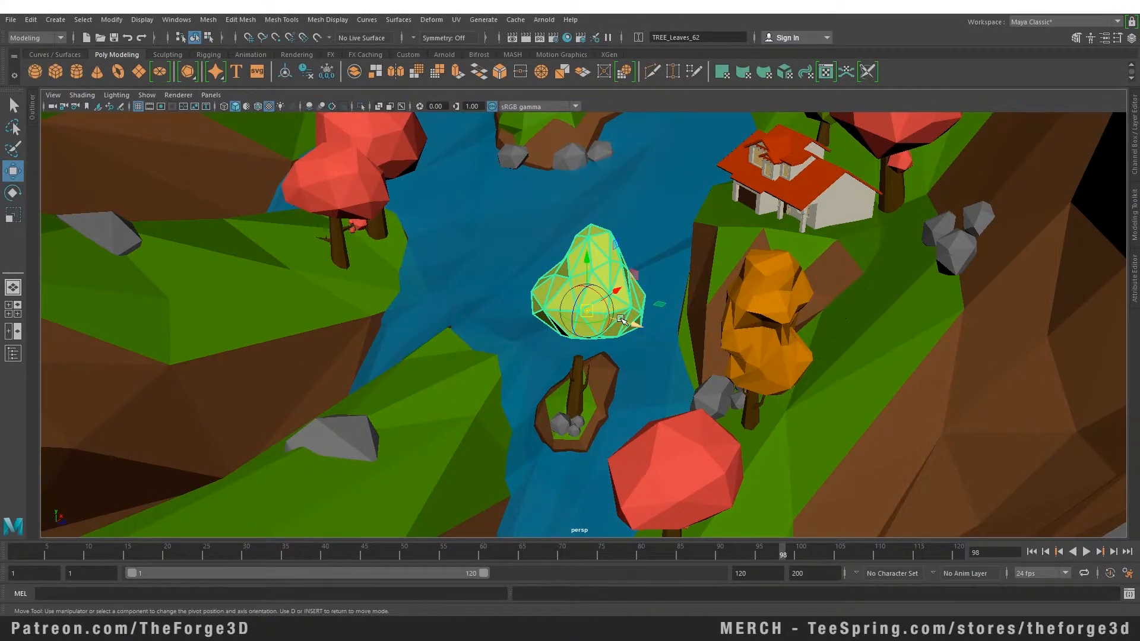
{"action": "left_click_drag", "start_coordinate": [636, 325], "coordinate": [461, 224]}
{"action": "key", "text": "e"}
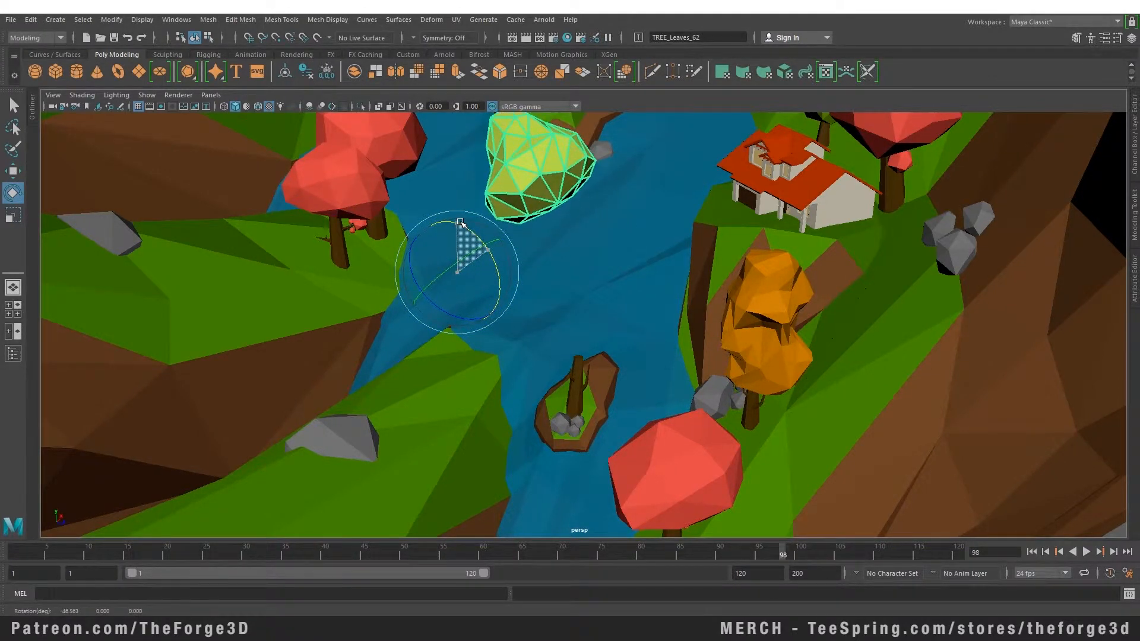
{"action": "key", "text": "ctrl+z"}
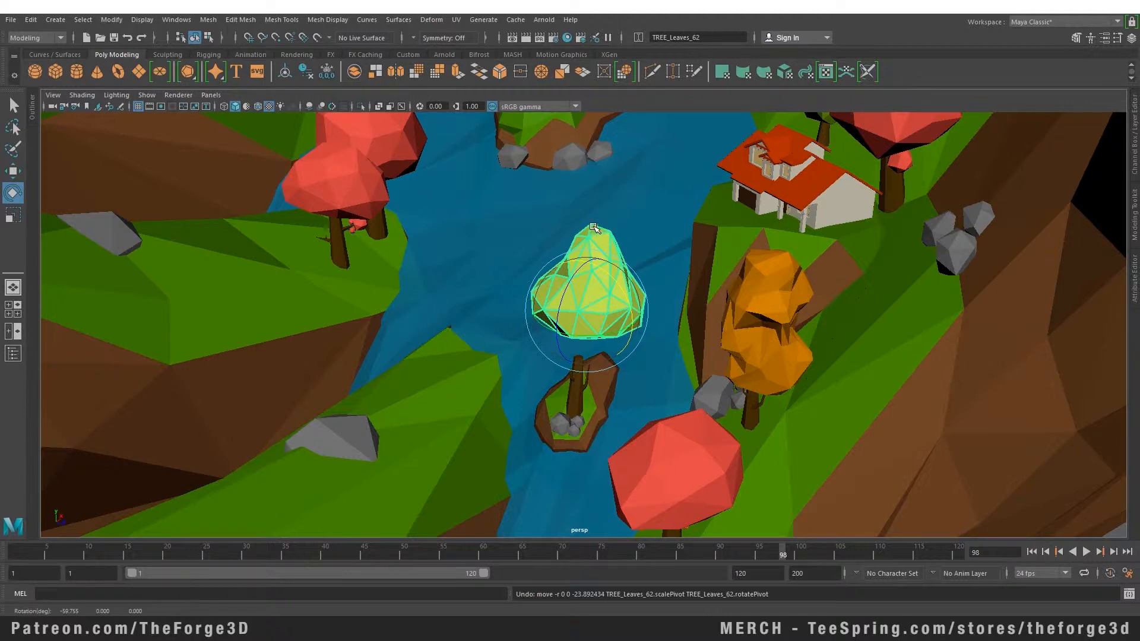
Activate the Scale tool and try stretching the islet tree's foliage along each single axis, undoing every attempt.
{"action": "key", "text": "r"}
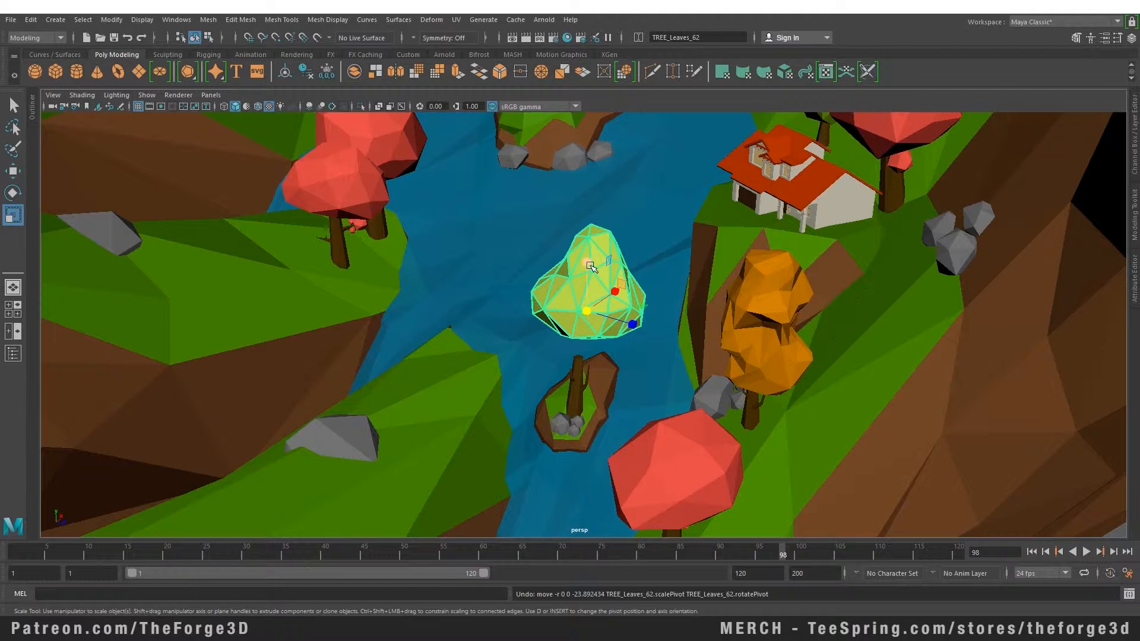
{"action": "left_click_drag", "start_coordinate": [591, 267], "coordinate": [591, 199]}
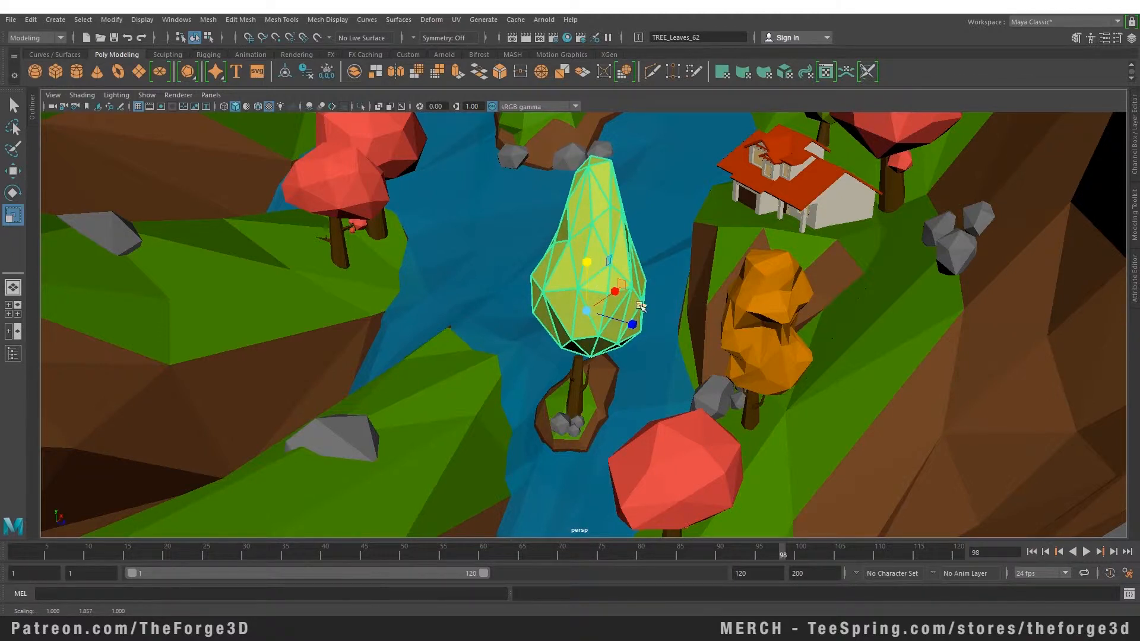
{"action": "key", "text": "ctrl+z"}
{"action": "left_click_drag", "start_coordinate": [633, 323], "coordinate": [657, 329]}
{"action": "key", "text": "ctrl+z"}
{"action": "left_click_drag", "start_coordinate": [615, 291], "coordinate": [629, 287]}
{"action": "key", "text": "ctrl+z"}
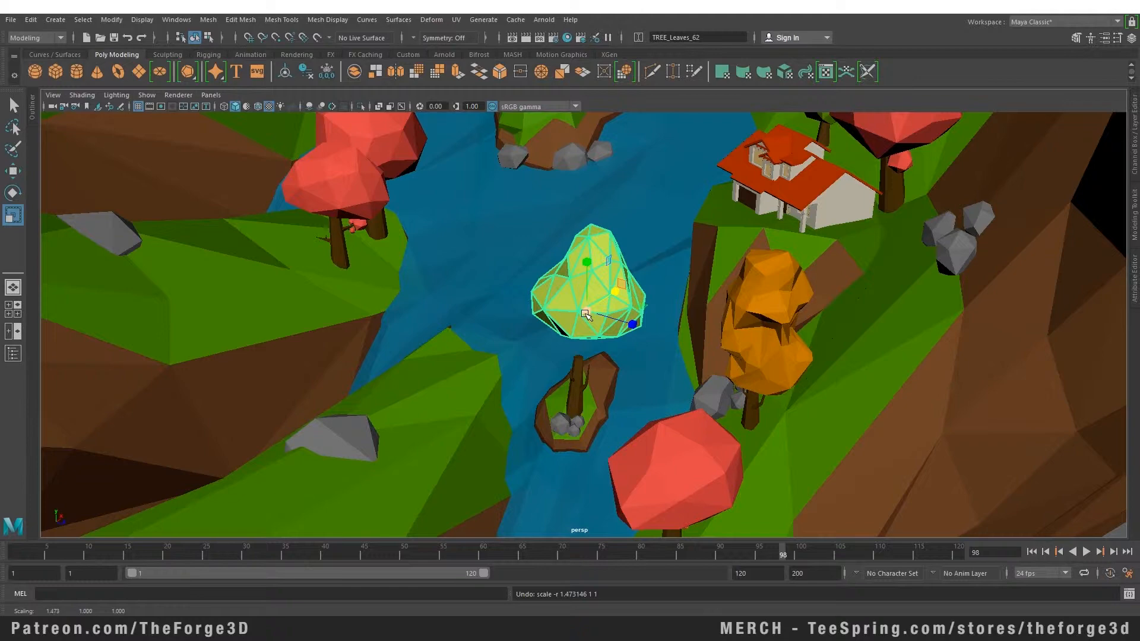
Try scaling the foliage uniformly and then along two axes at once with the plane handles, undoing each scale.
{"action": "left_click_drag", "start_coordinate": [585, 314], "coordinate": [717, 440]}
{"action": "key", "text": "ctrl+z"}
{"action": "left_click_drag", "start_coordinate": [676, 340], "coordinate": [493, 346], "text": "alt"}
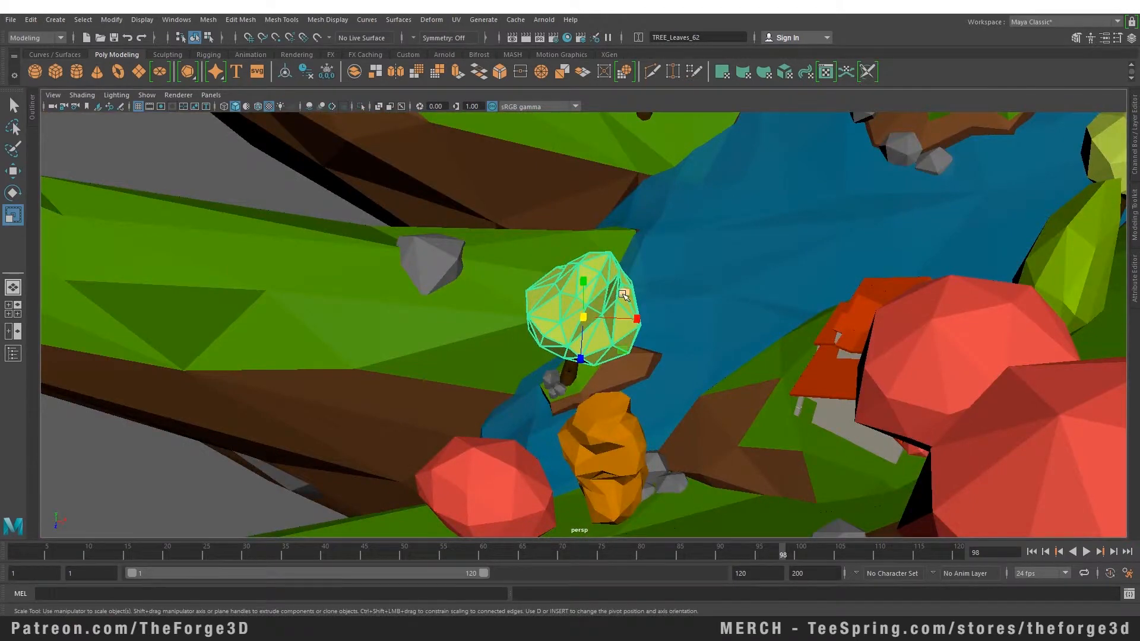
{"action": "left_click_drag", "start_coordinate": [623, 295], "coordinate": [682, 281]}
{"action": "key", "text": "ctrl+z"}
{"action": "left_click_drag", "start_coordinate": [588, 374], "coordinate": [518, 354], "text": "alt"}
{"action": "key", "text": "ctrl+z"}
{"action": "left_click_drag", "start_coordinate": [547, 298], "coordinate": [593, 285]}
{"action": "key", "text": "ctrl+z"}
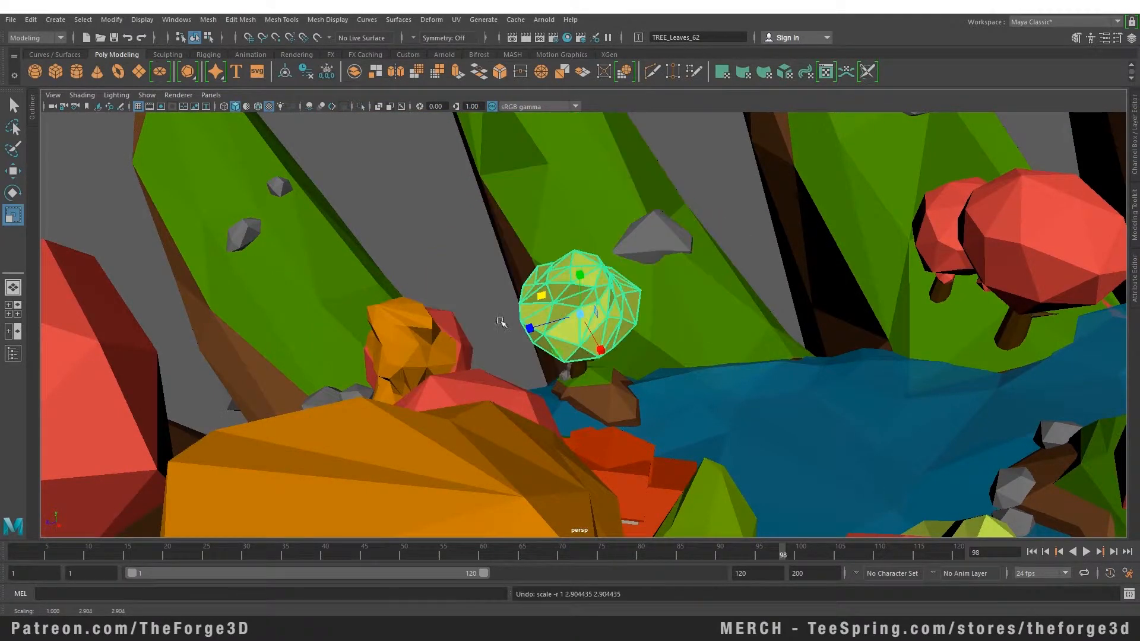
Try shifting the foliage's pivot sideways away from its center for scaling and undo the change.
{"action": "left_click_drag", "start_coordinate": [502, 322], "coordinate": [566, 321], "text": "alt"}
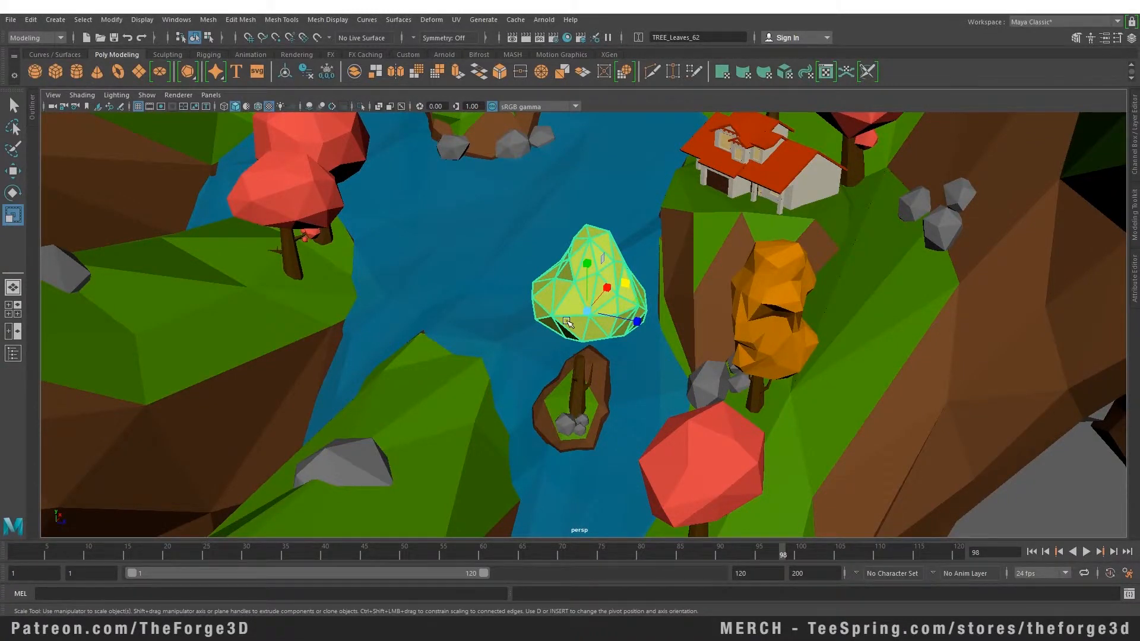
{"action": "key", "text": "w"}
{"action": "key", "text": "d"}
{"action": "left_click_drag", "start_coordinate": [636, 323], "coordinate": [537, 328]}
{"action": "key", "text": "r"}
{"action": "key", "text": "ctrl+z"}
{"action": "left_click_drag", "start_coordinate": [576, 418], "coordinate": [539, 395], "text": "alt"}
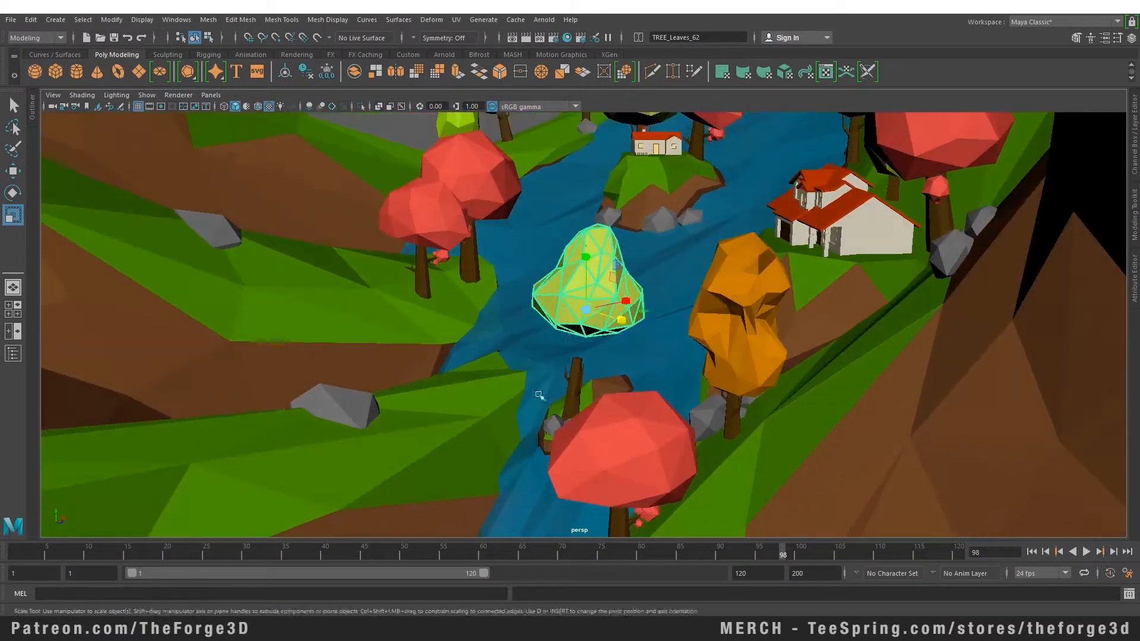
Move the foliage down onto the islet tree's trunk with the Move tool.
{"action": "key", "text": "w"}
{"action": "left_click_drag", "start_coordinate": [586, 256], "coordinate": [706, 384]}
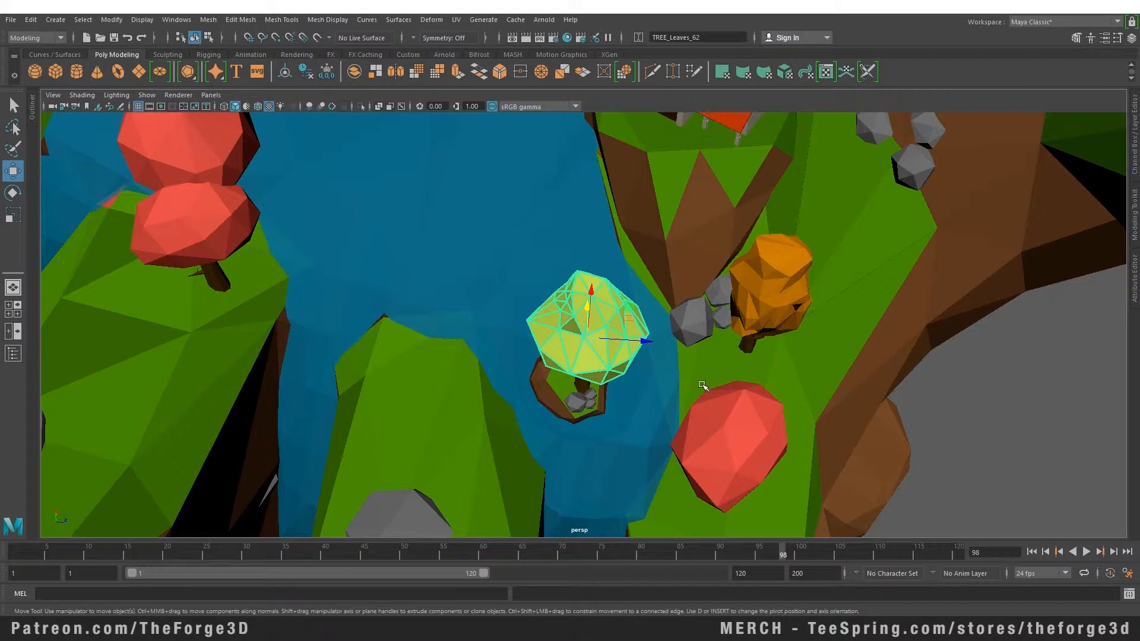
{"action": "left_click_drag", "start_coordinate": [565, 414], "coordinate": [553, 378], "text": "alt"}
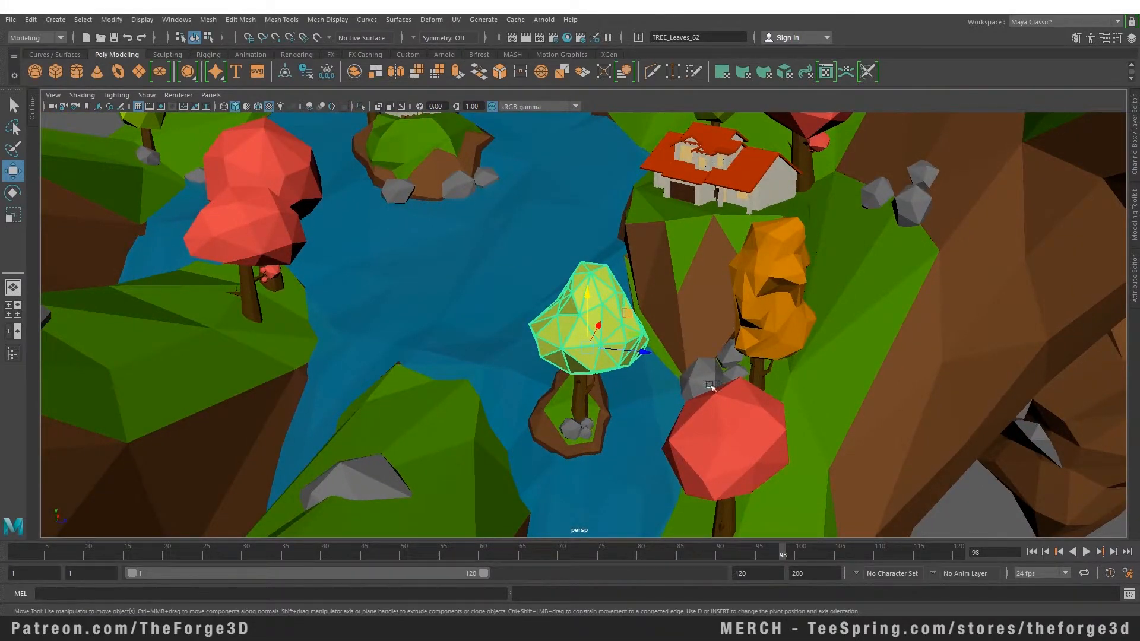
Edit the foliage's pivot, moving it across the water to the house islet and tilting its axis orientation.
{"action": "key", "text": "d"}
{"action": "left_click_drag", "start_coordinate": [644, 351], "coordinate": [516, 353]}
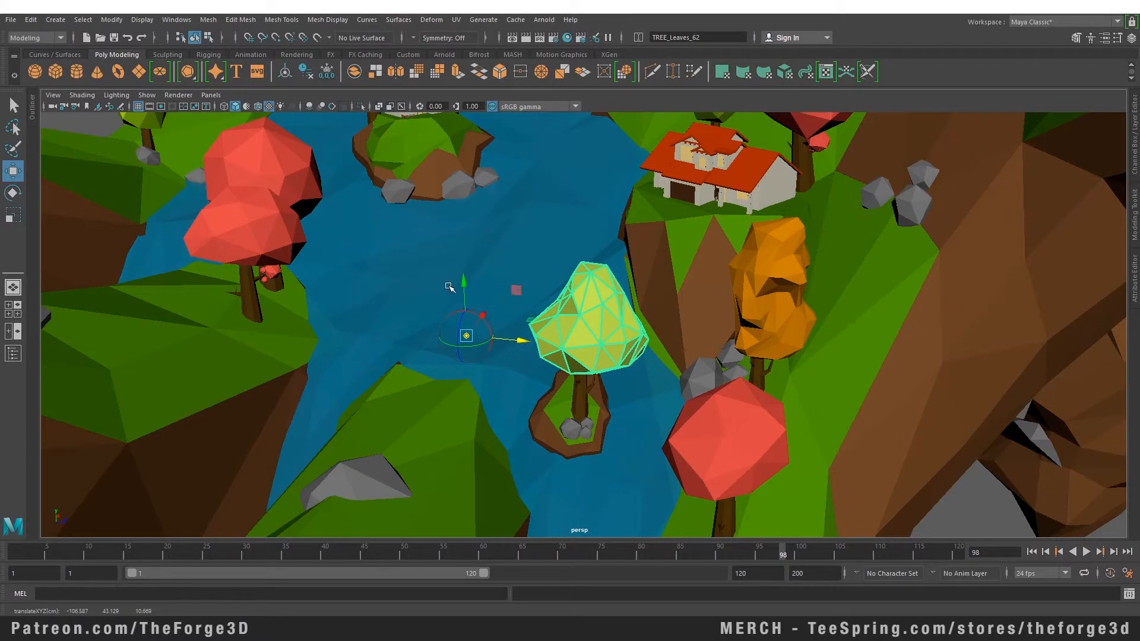
{"action": "left_click_drag", "start_coordinate": [465, 287], "coordinate": [472, 236]}
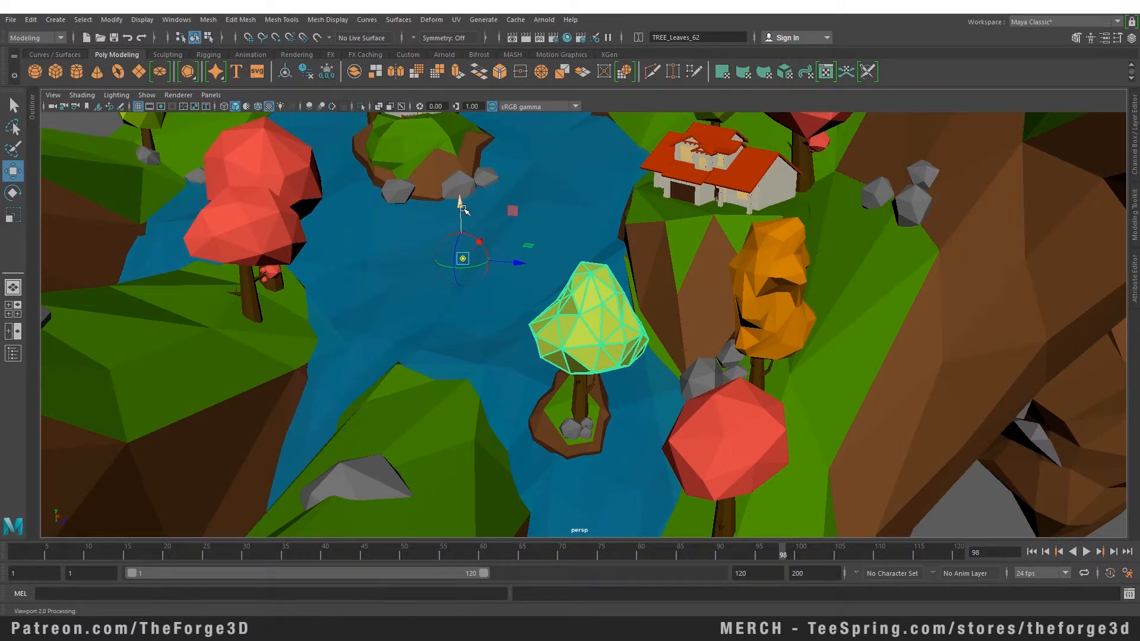
{"action": "left_click_drag", "start_coordinate": [456, 261], "coordinate": [488, 132]}
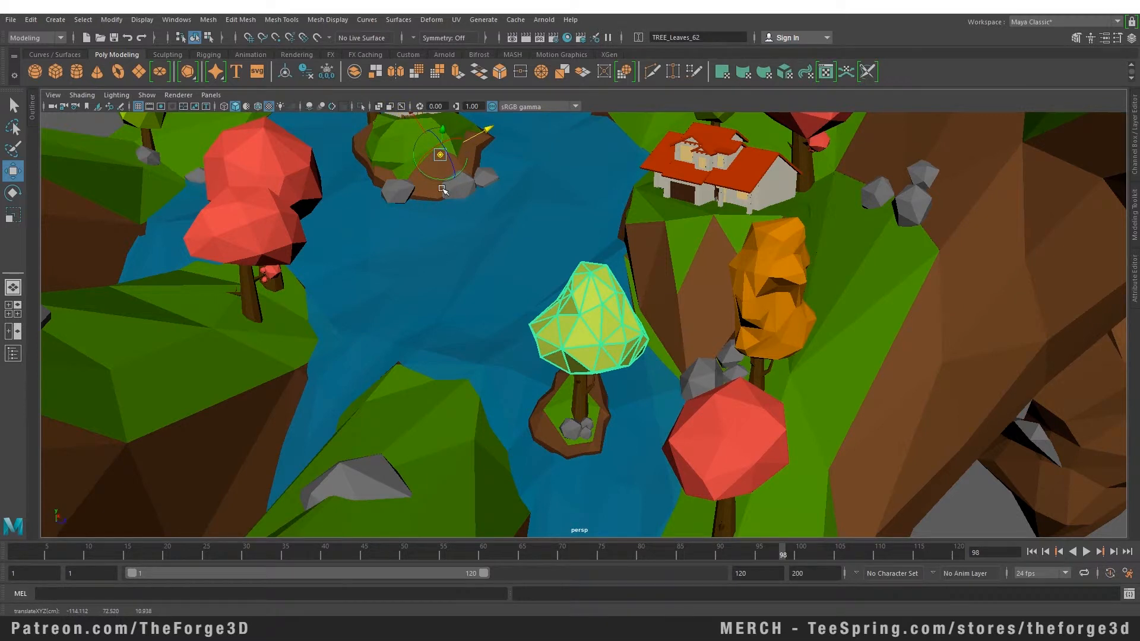
{"action": "key", "text": "d"}
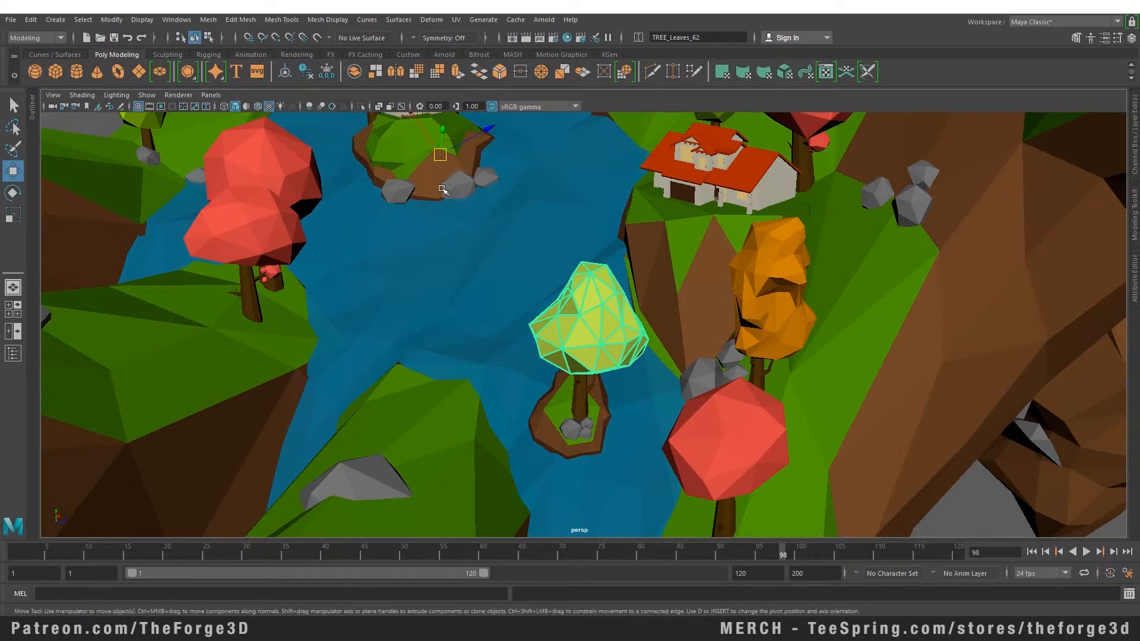
Try rotating the foliage around its distant pivot with the Rotate tool and undo the rotation.
{"action": "left_click_drag", "start_coordinate": [444, 190], "coordinate": [523, 232], "text": "alt"}
{"action": "key", "text": "e"}
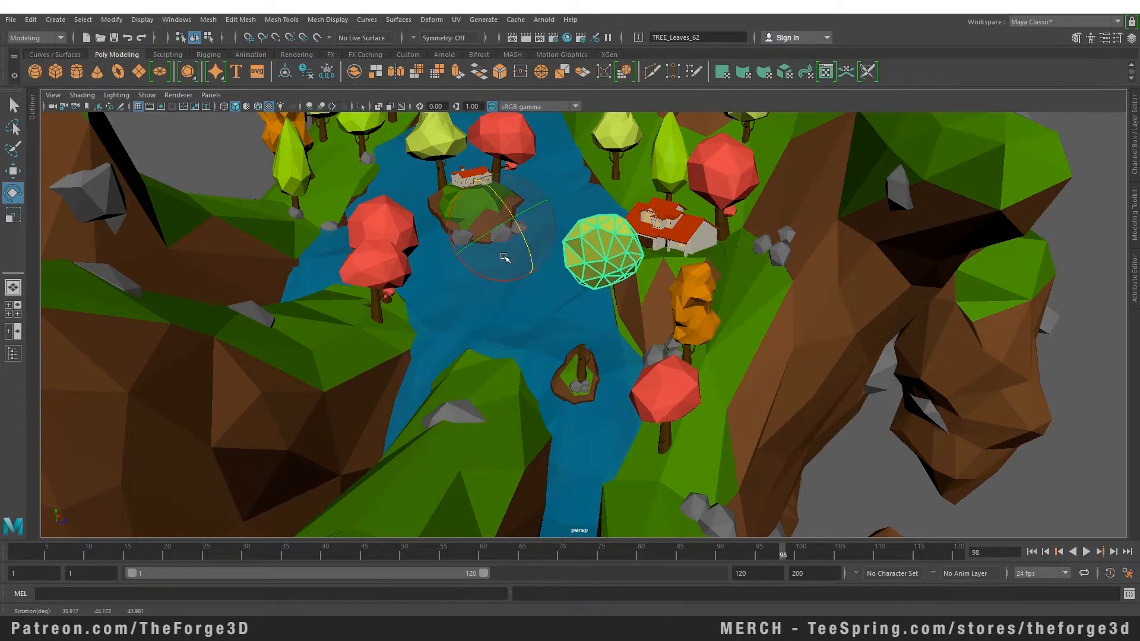
{"action": "key", "text": "ctrl+z"}
Snap the foliage's pivot onto a vertex of its own mesh and frame the foliage in the view.
{"action": "key", "text": "w"}
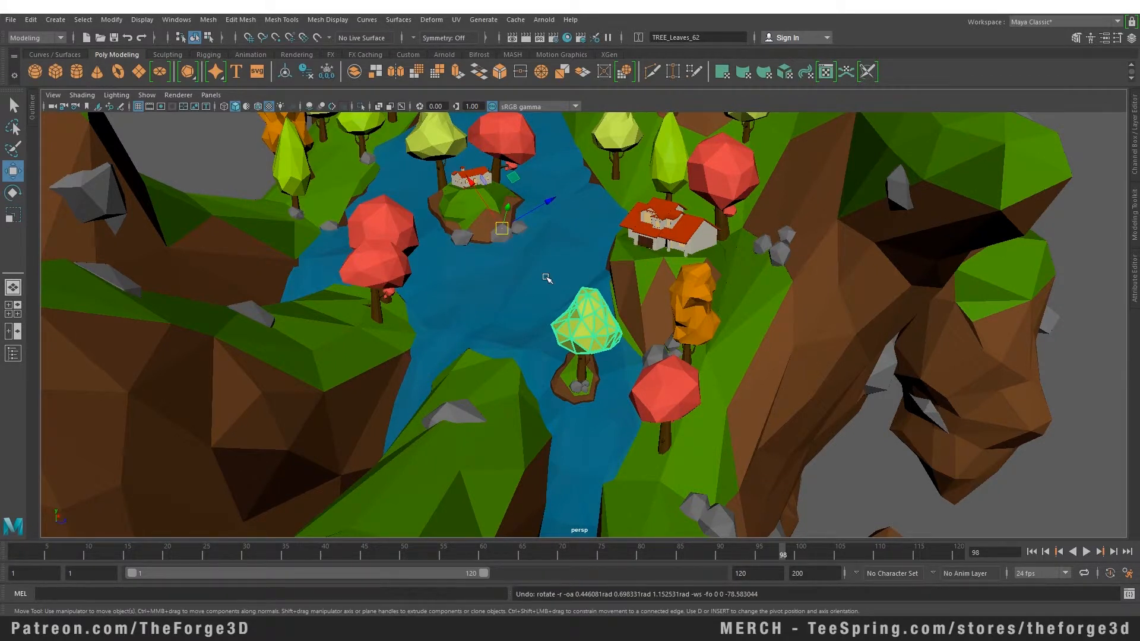
{"action": "key", "text": "d"}
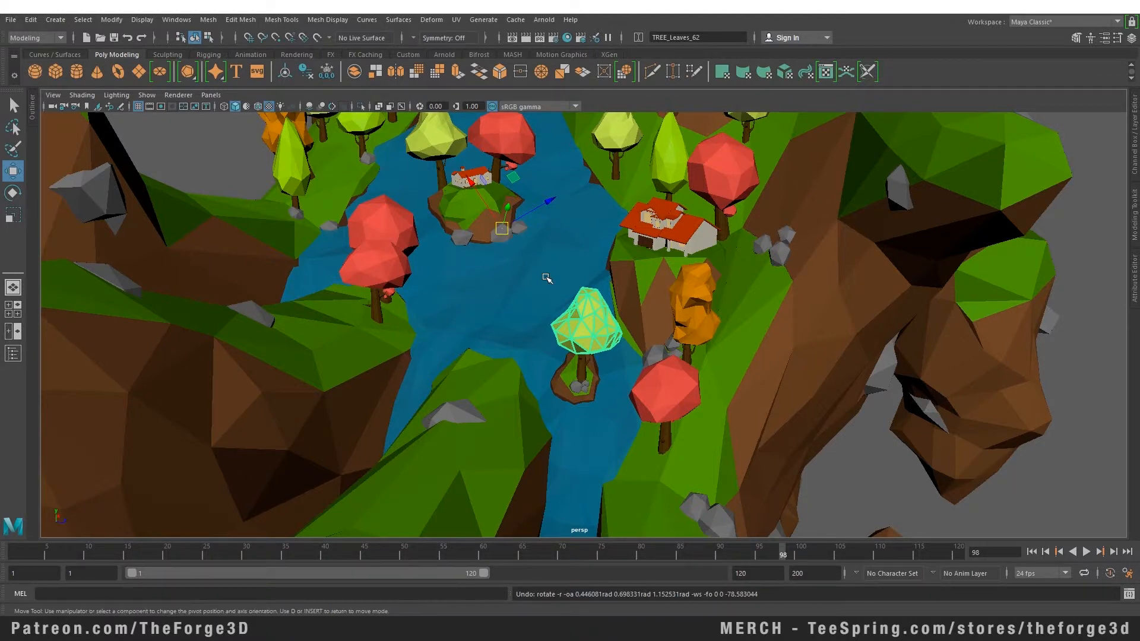
{"action": "key", "text": "v"}
{"action": "left_click_drag", "start_coordinate": [502, 228], "coordinate": [582, 321]}
{"action": "key", "text": "d"}
{"action": "key", "text": "f"}
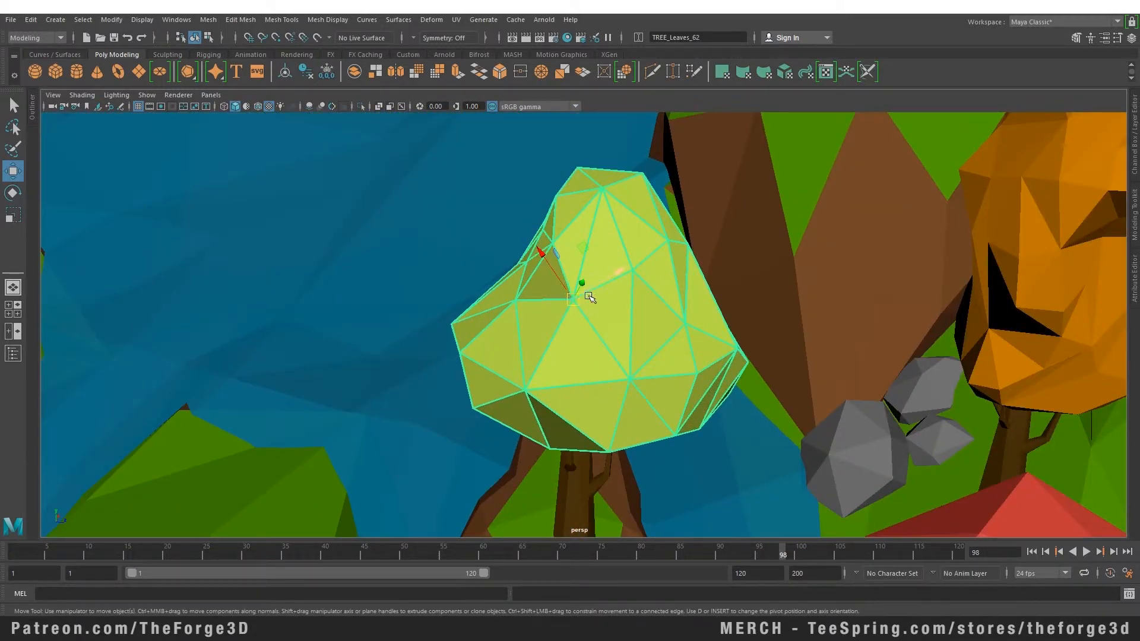
Try rotating the foliage around its vertex-snapped pivot and moving it slightly, undoing both changes.
{"action": "key", "text": "["}
{"action": "key", "text": "e"}
{"action": "left_click_drag", "start_coordinate": [564, 316], "coordinate": [537, 361]}
{"action": "key", "text": "ctrl+z"}
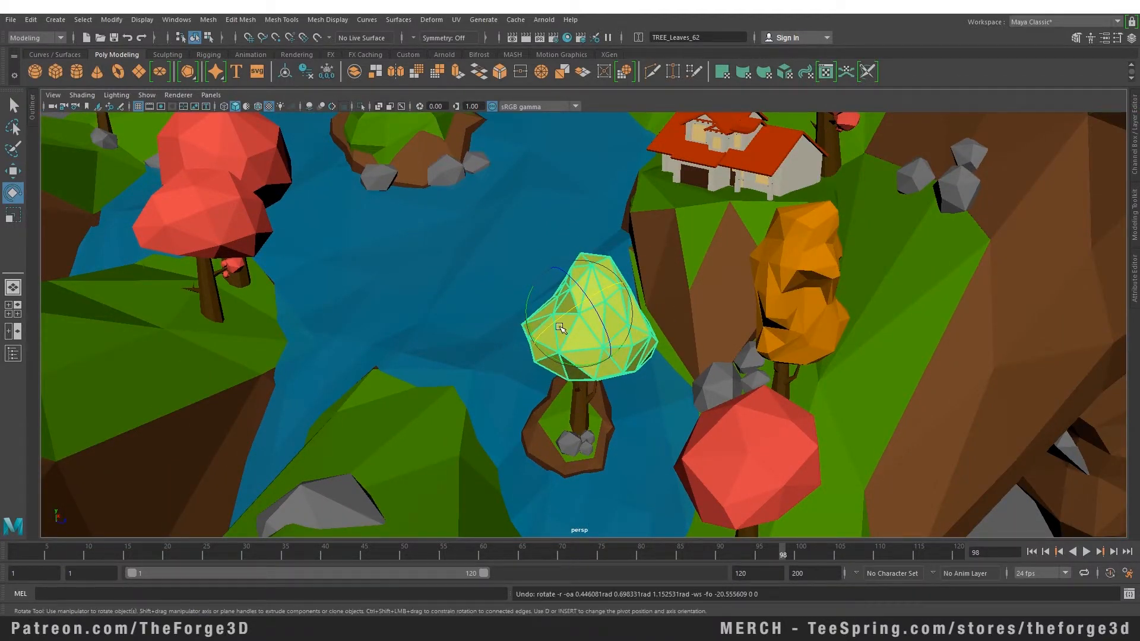
{"action": "key", "text": "w"}
{"action": "key", "text": "ctrl+z"}
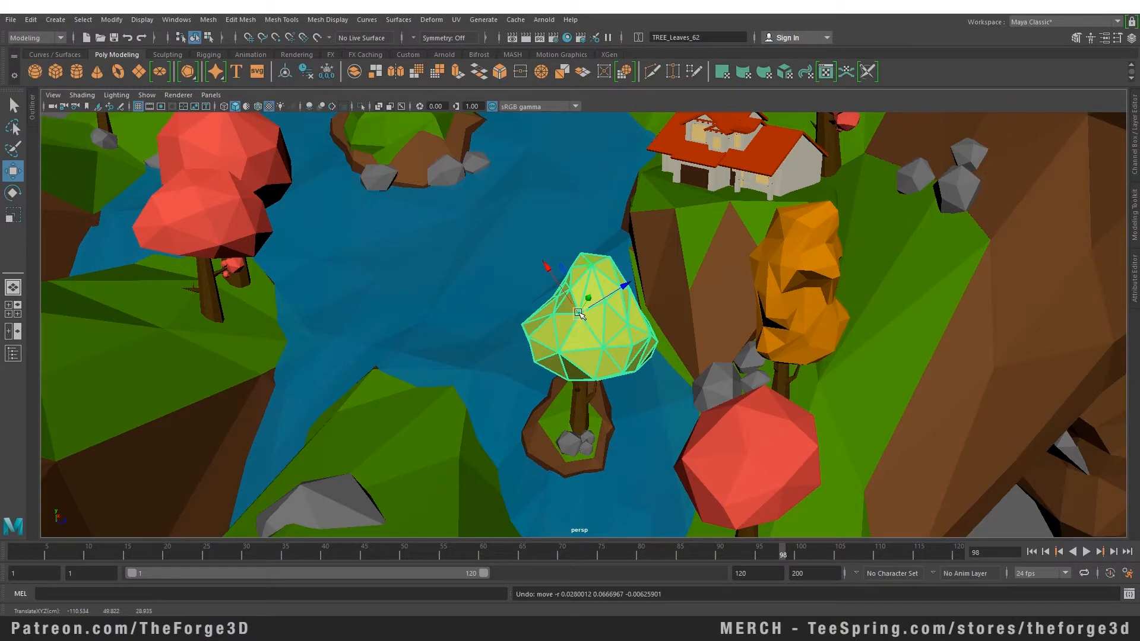
Center the foliage's pivot and reset the object's transformations.
{"action": "left_click", "coordinate": [111, 20]}
{"action": "key", "text": "ctrl+z"}
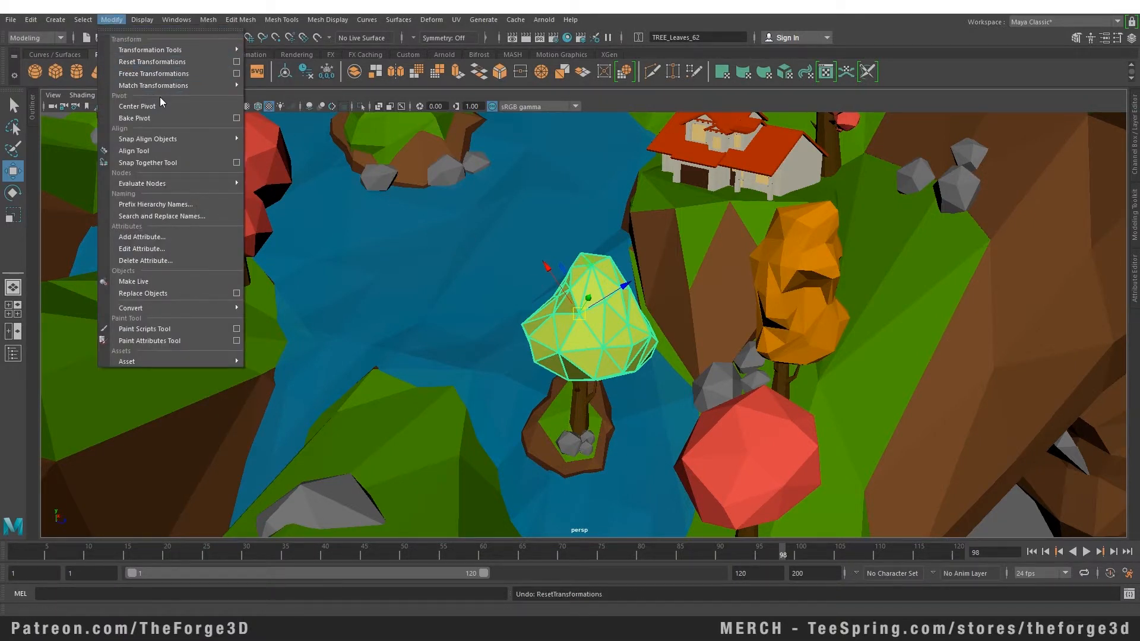
{"action": "left_click", "coordinate": [154, 111]}
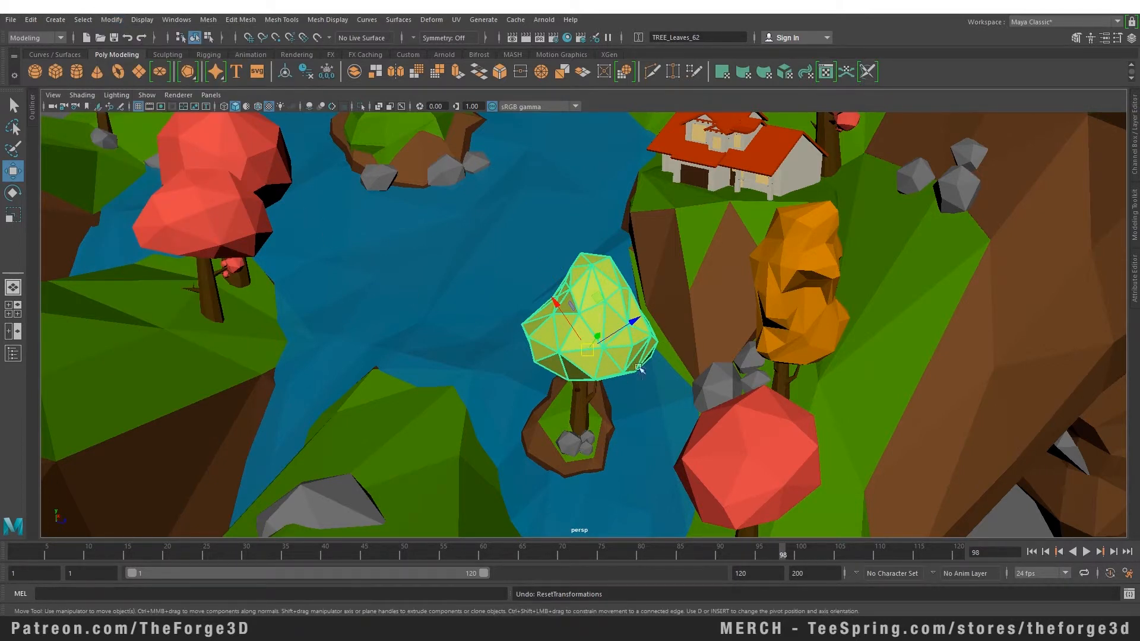
{"action": "left_click", "coordinate": [116, 23]}
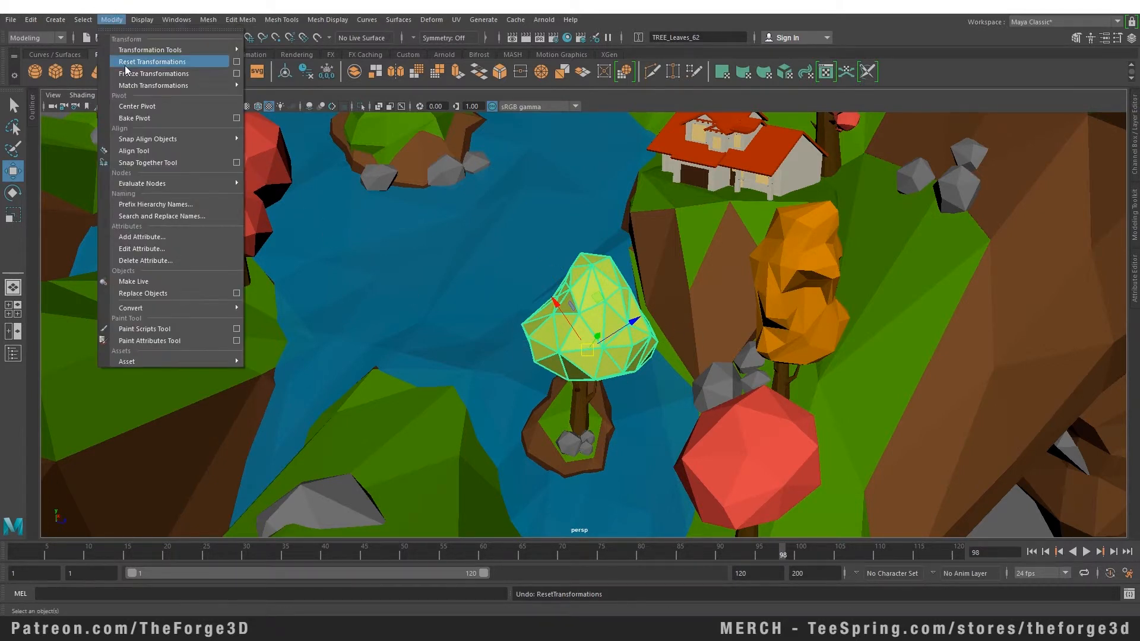
{"action": "left_click", "coordinate": [127, 64]}
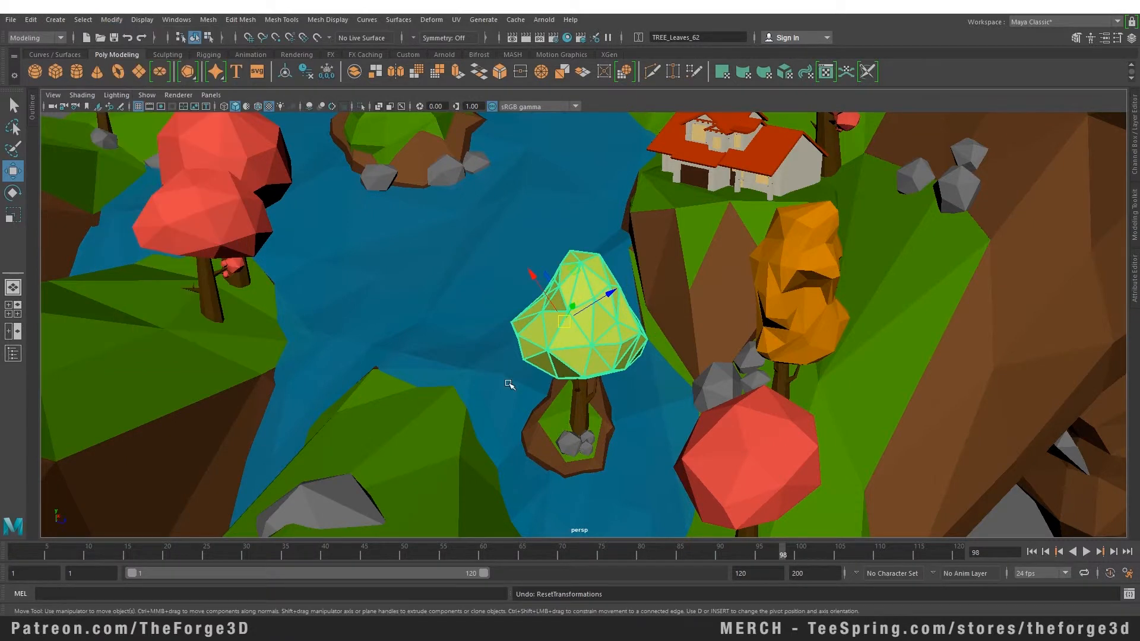